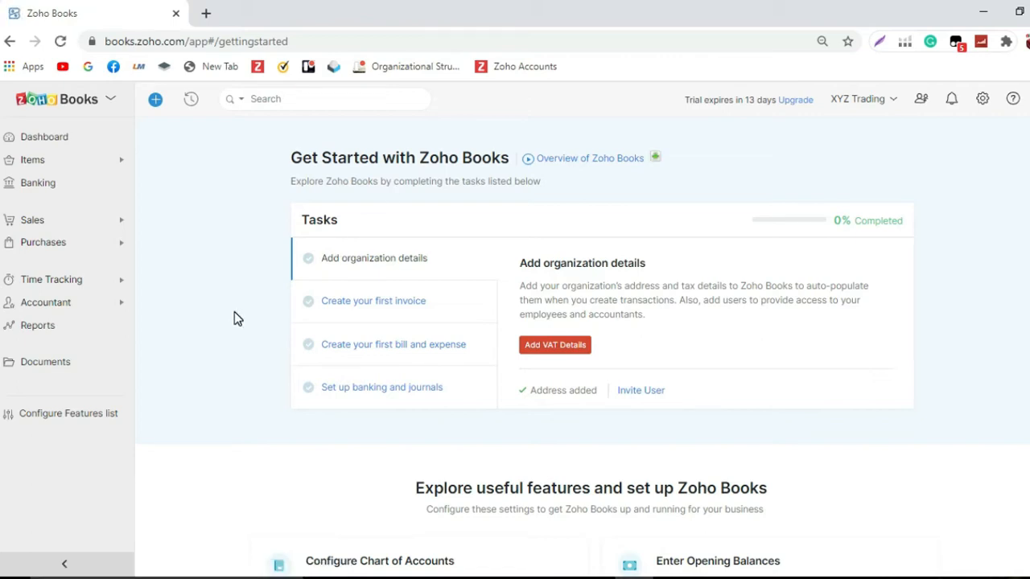
Step: Open the estimate templates in the organization settings
left_click(984, 99)
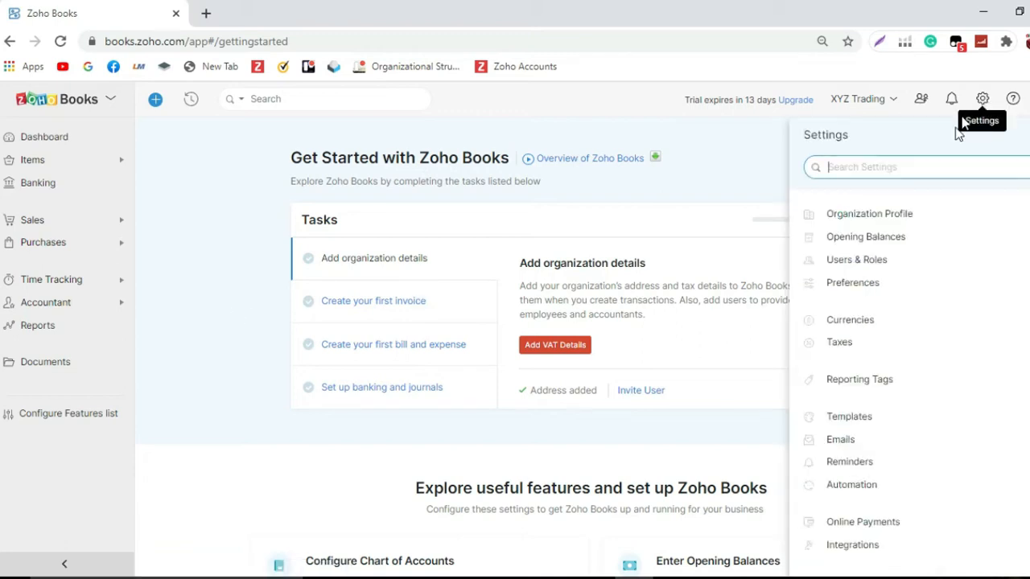
left_click(906, 417)
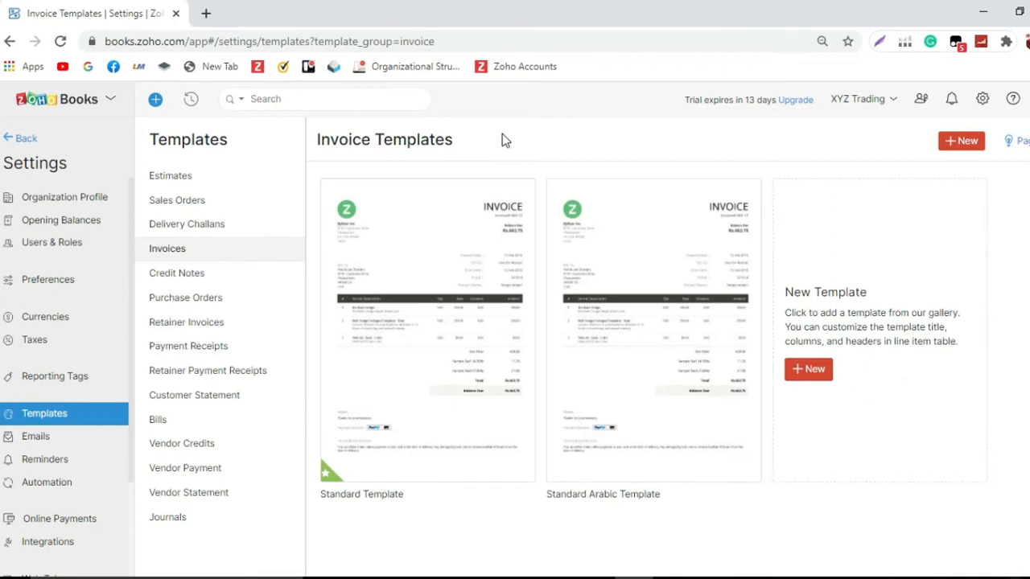
left_click(185, 181)
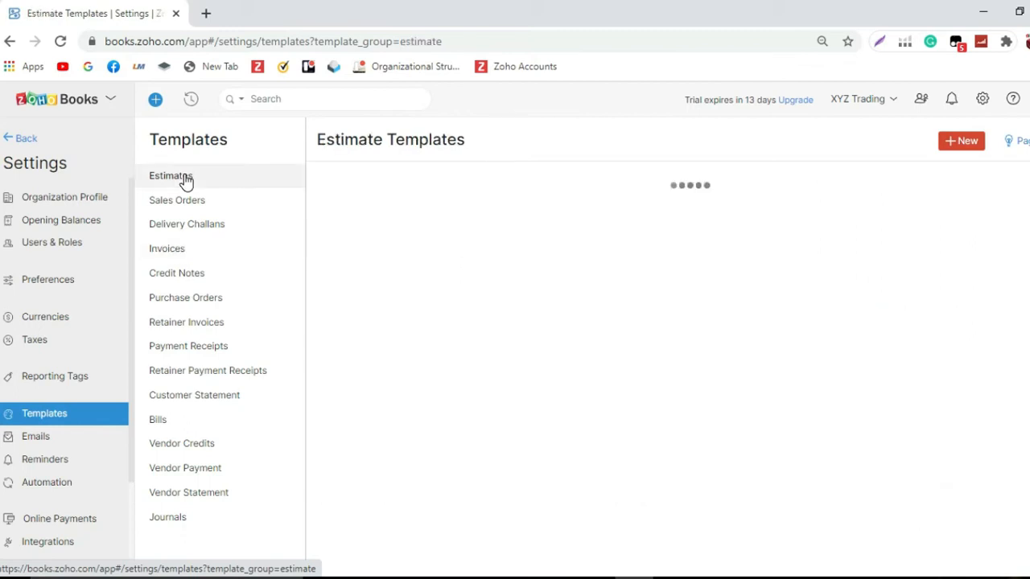
mouse_move(445, 463)
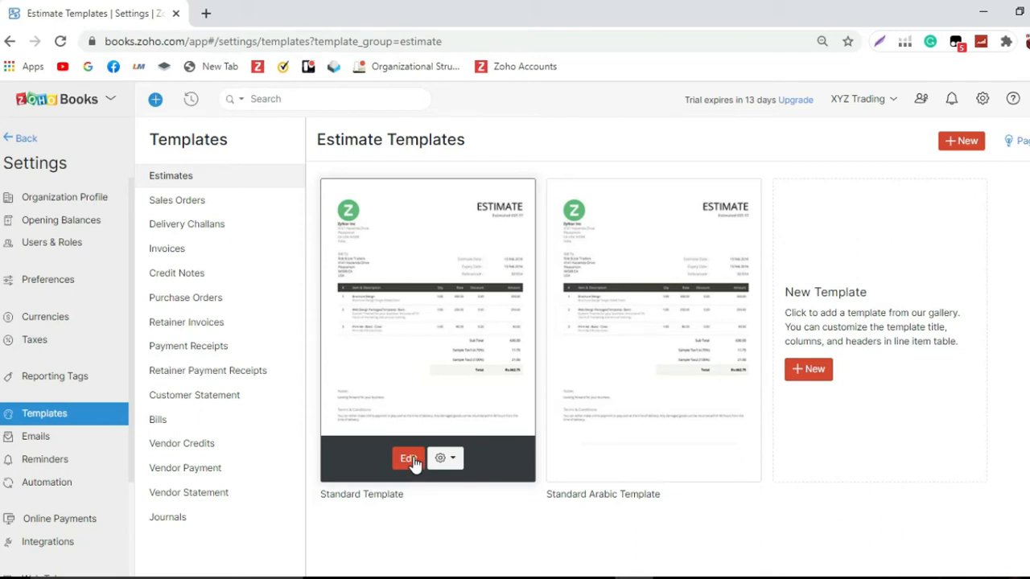
Step: Open the estimates preferences and view their field customization
left_click(58, 288)
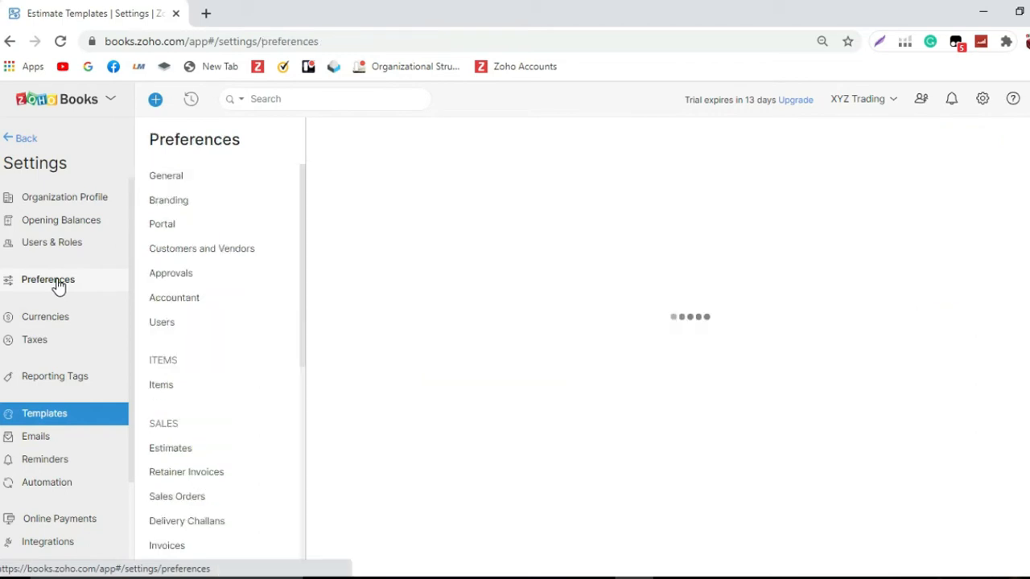
left_click(183, 450)
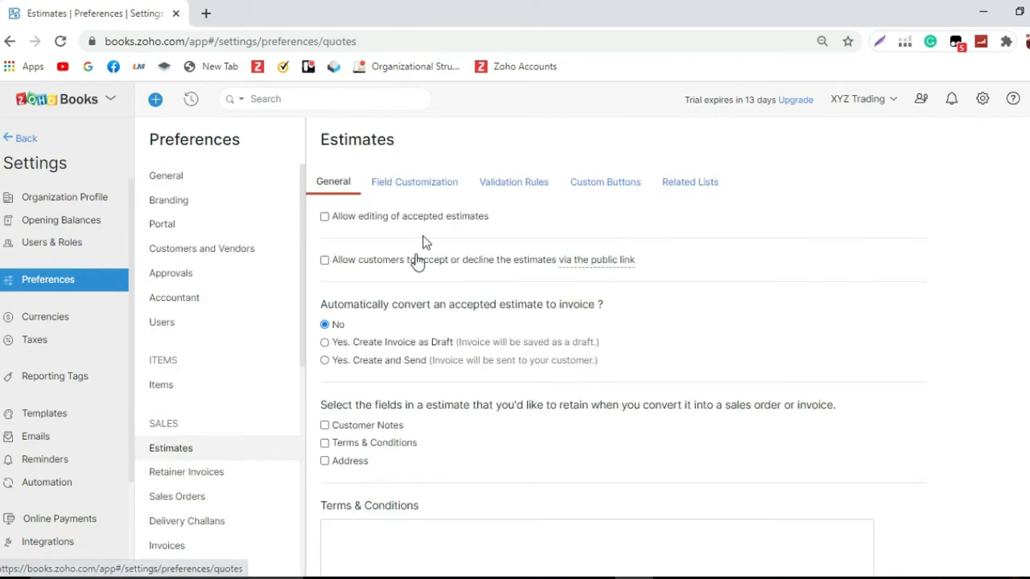
left_click(433, 185)
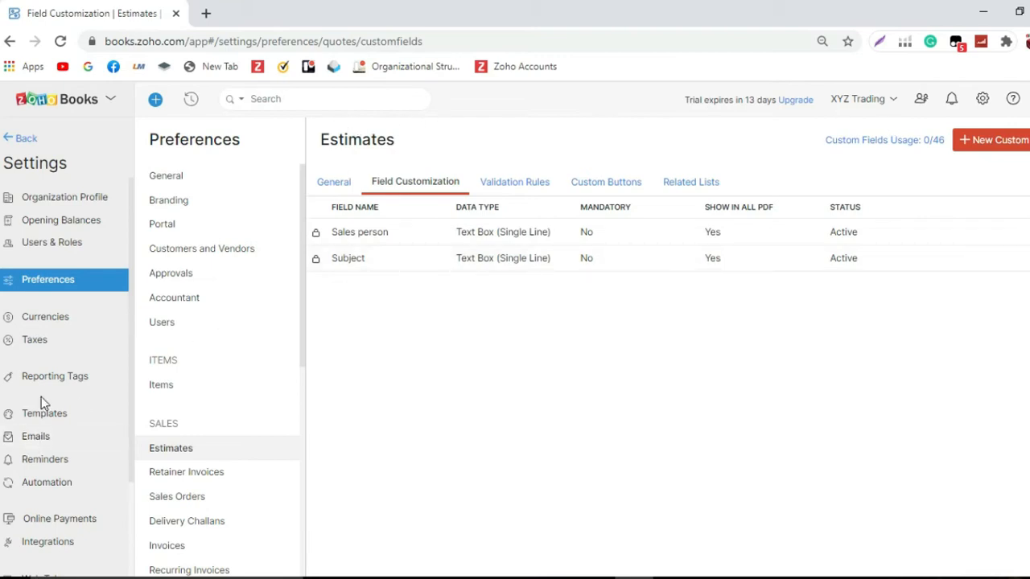
Step: Open the standard estimate template for editing
left_click(53, 417)
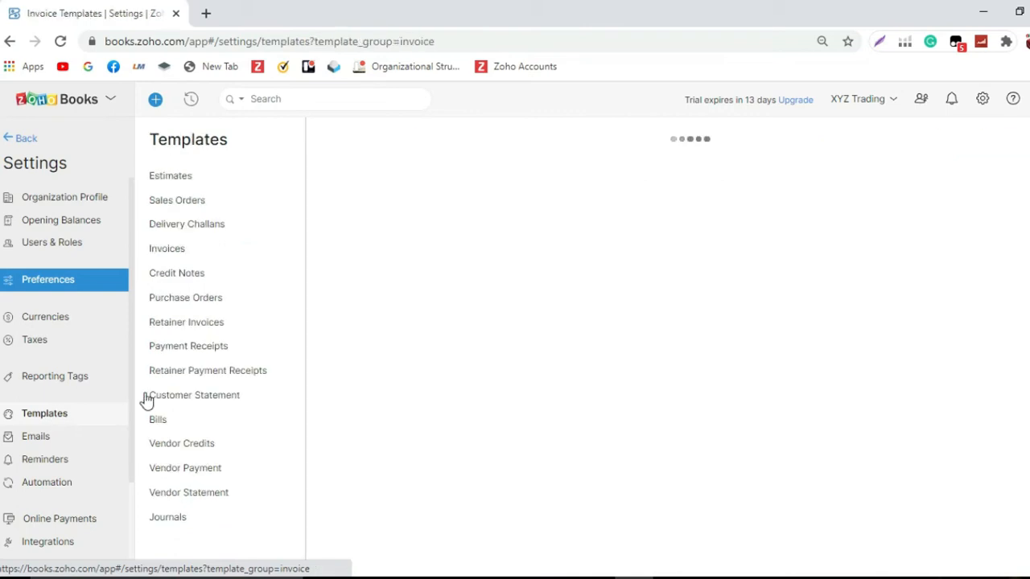
left_click(188, 176)
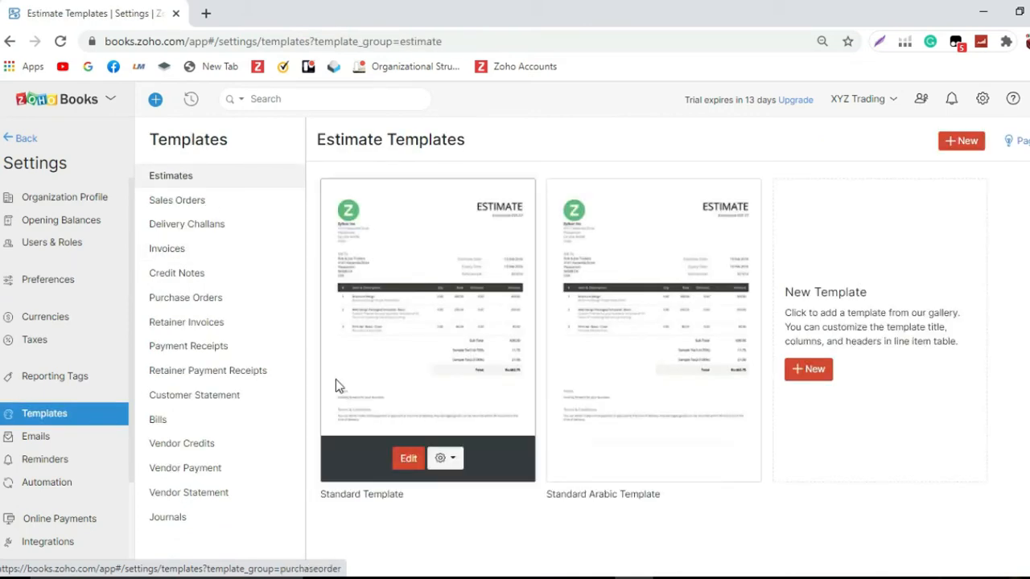
left_click(407, 459)
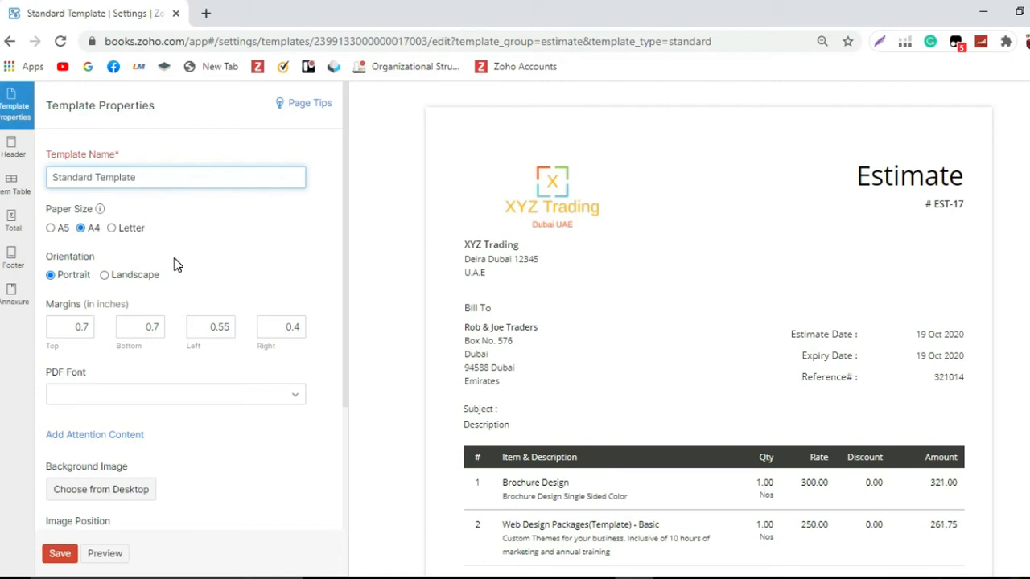
Step: Apply the Orange color theme to the estimate template
scroll(176, 265, "down", 2)
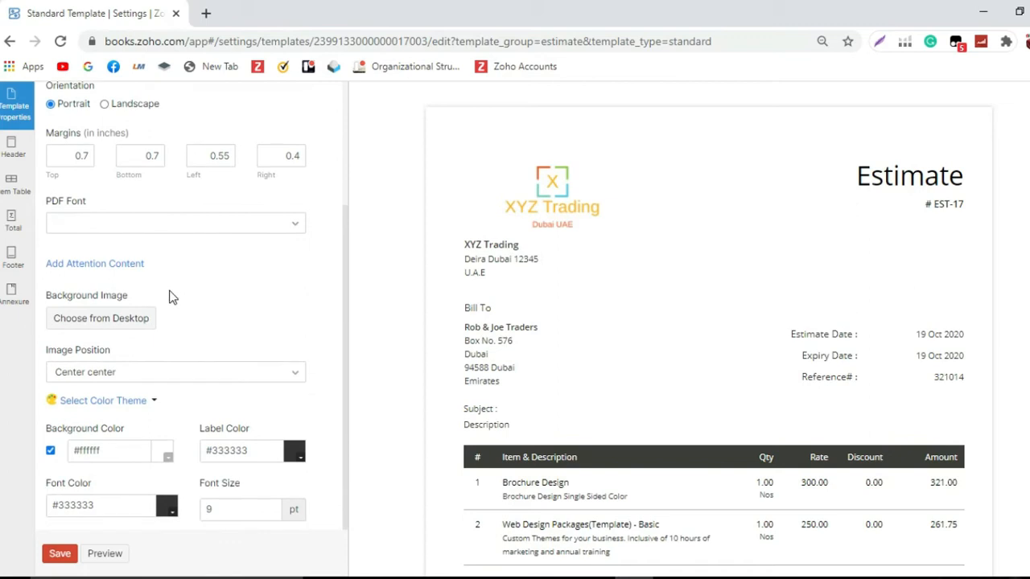
left_click(156, 406)
scroll(157, 413, "down", 1)
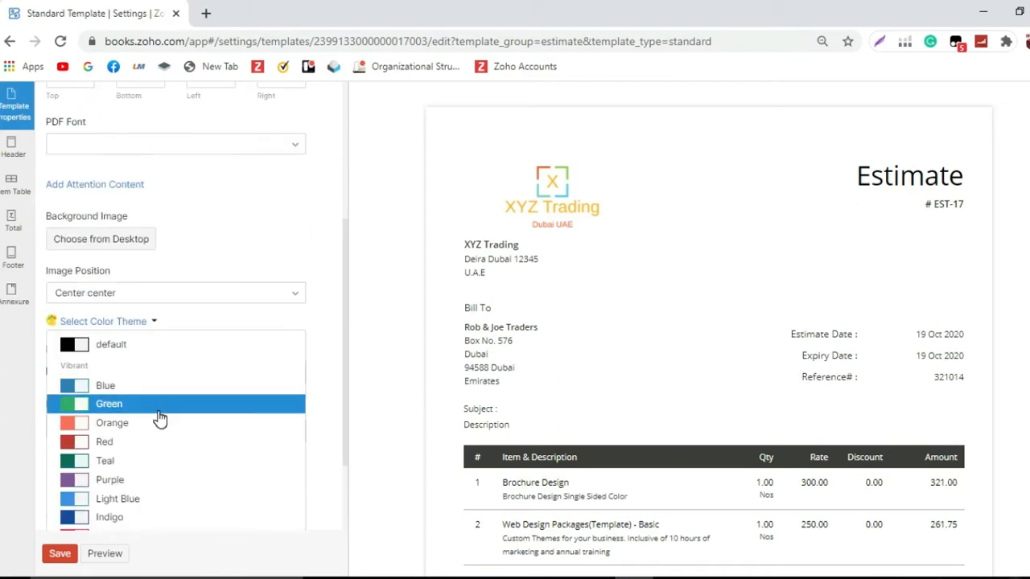
scroll(161, 418, "down", 1)
left_click(147, 344)
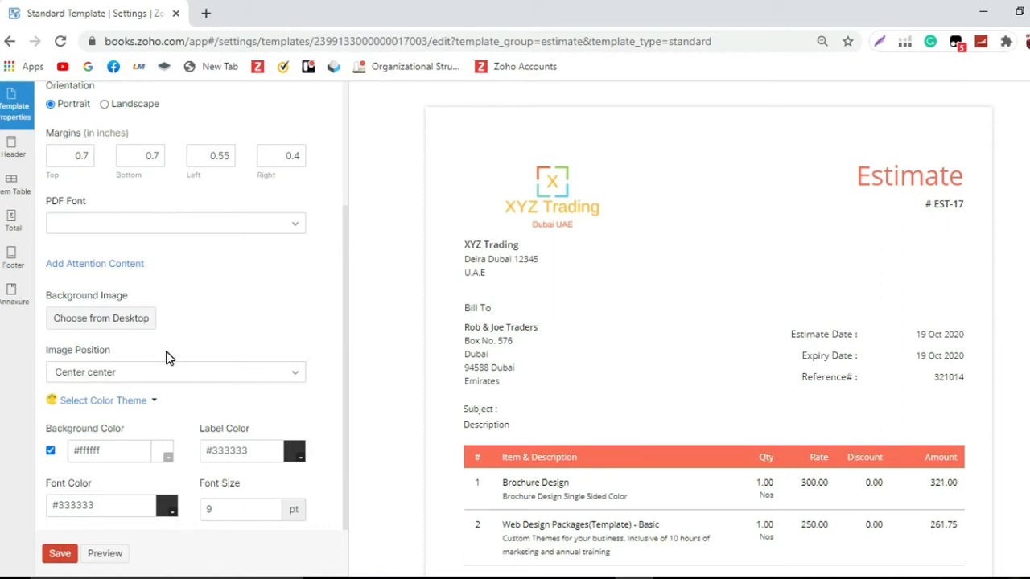
Step: Enlarge the organization logo in the template header
scroll(167, 354, "up", 2)
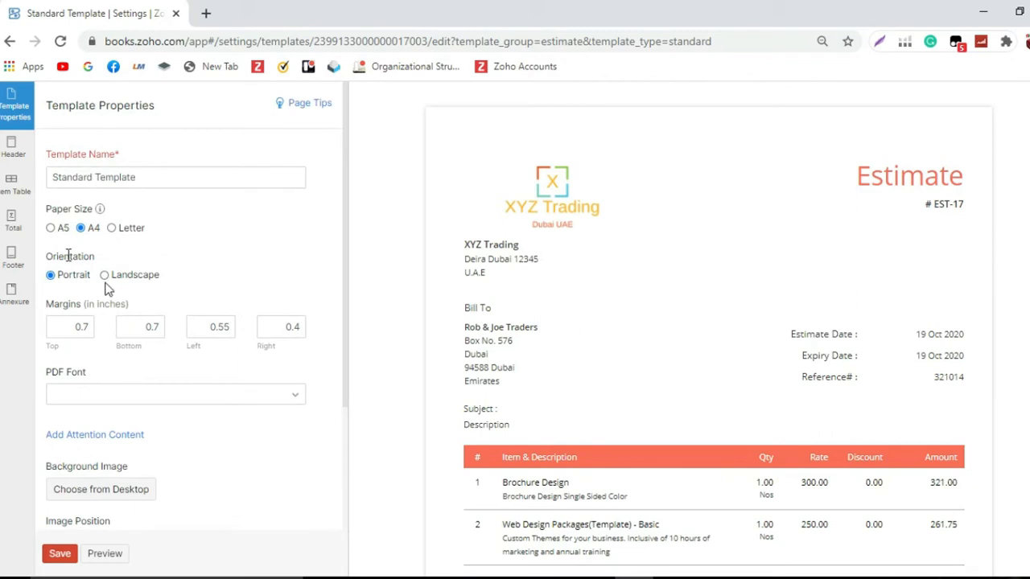
left_click(11, 163)
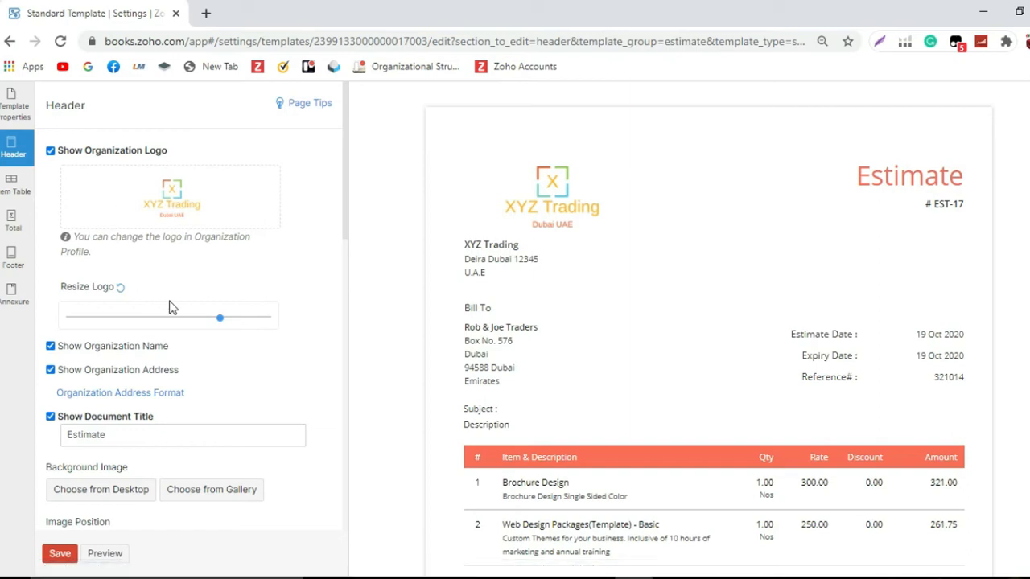
left_click_drag(223, 322, 244, 370)
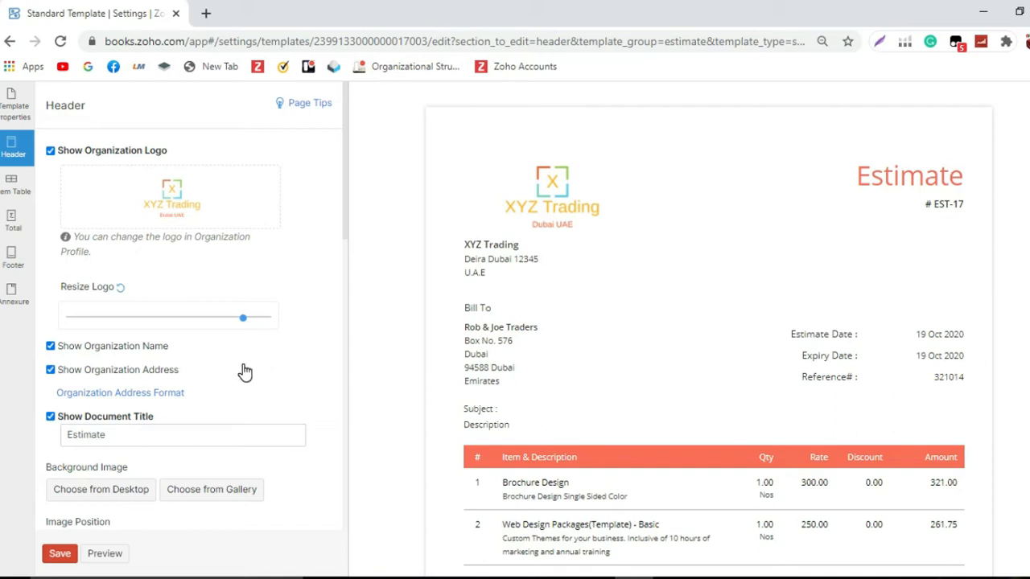
Step: Hide the organization name and organization address in the header
left_click(51, 346)
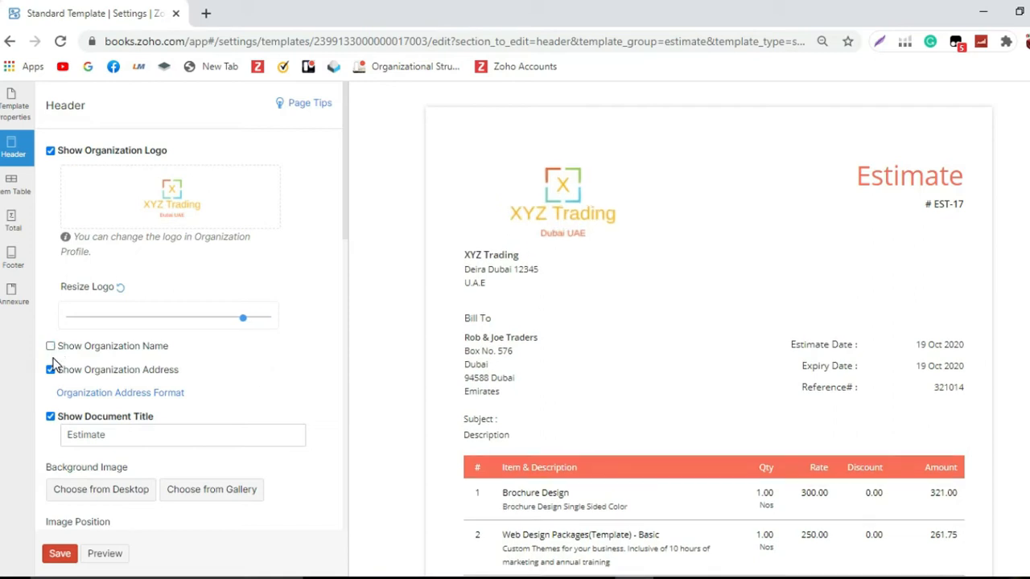
left_click(52, 371)
Step: Change the document title to Sales Quotation
scroll(88, 346, "down", 1)
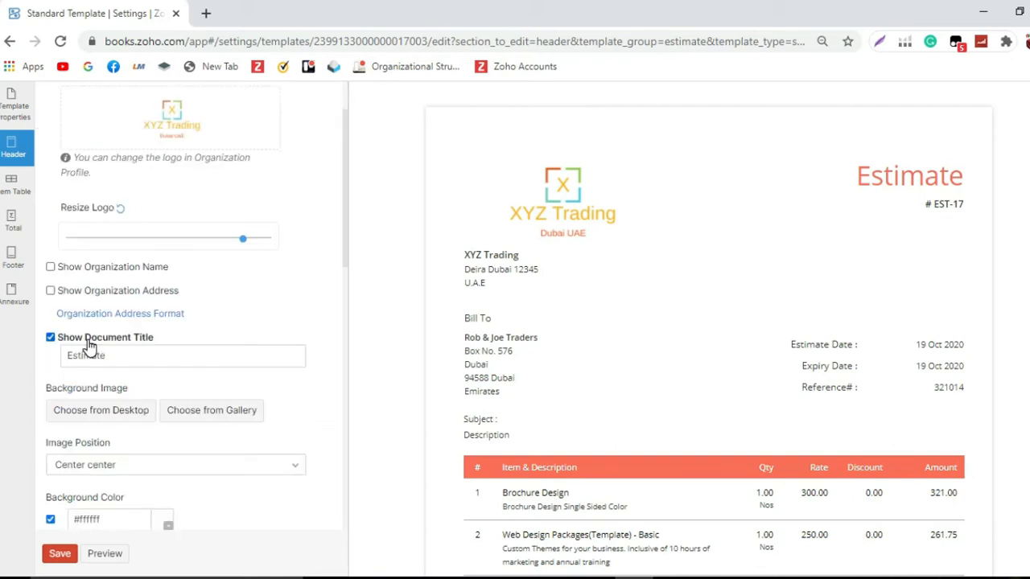
double_click(63, 355)
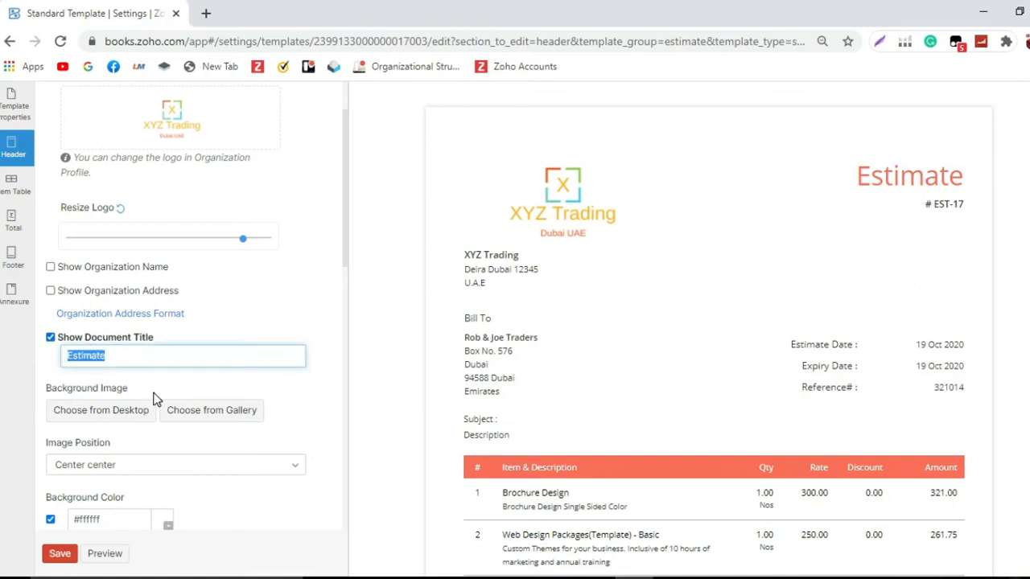
type("Sales Quotation")
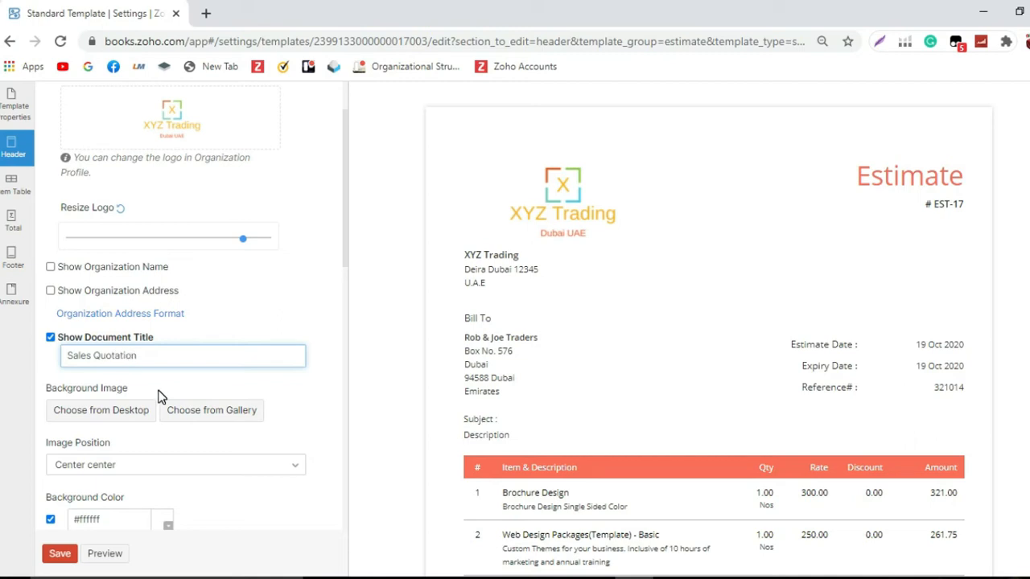
Step: Relabel the Bill To heading as Customer Information
scroll(158, 396, "down", 1)
scroll(161, 396, "down", 1)
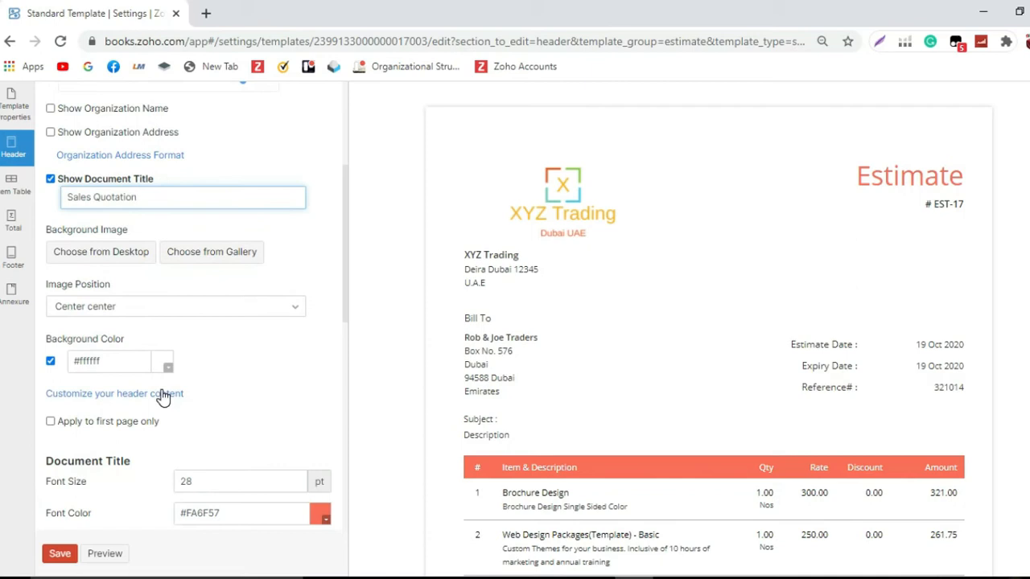
scroll(161, 396, "down", 1)
scroll(163, 397, "down", 4)
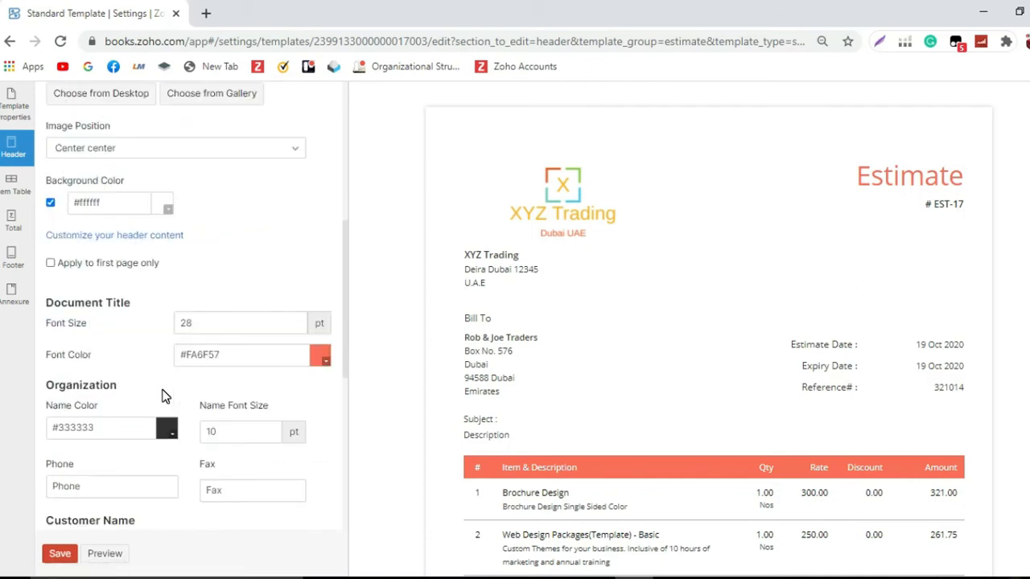
scroll(164, 397, "down", 1)
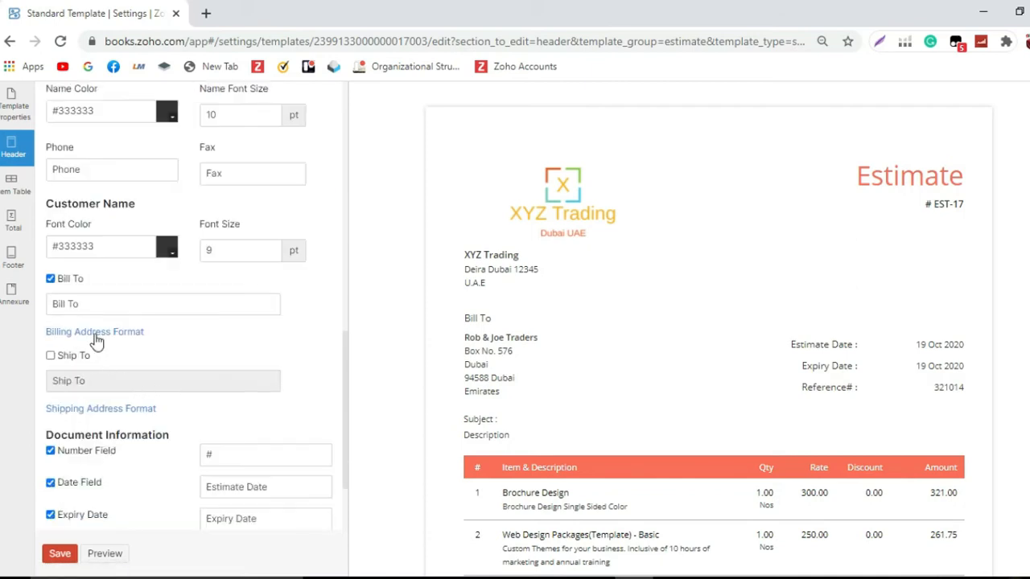
left_click_drag(108, 302, 35, 291)
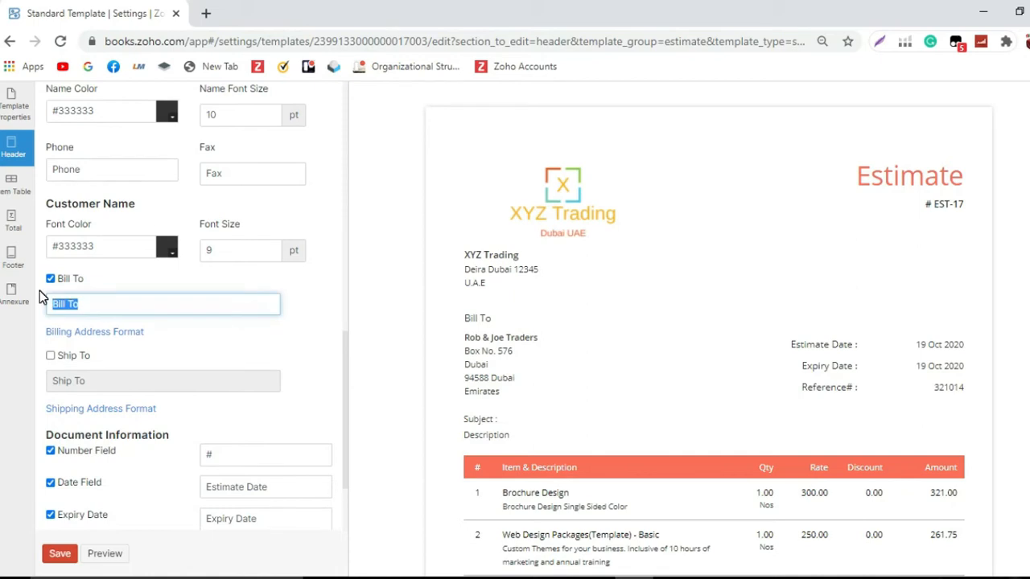
type("Customer Information")
Step: Enable the Ship To section and relabel it Shipping Information
left_click(51, 356)
triple_click(96, 380)
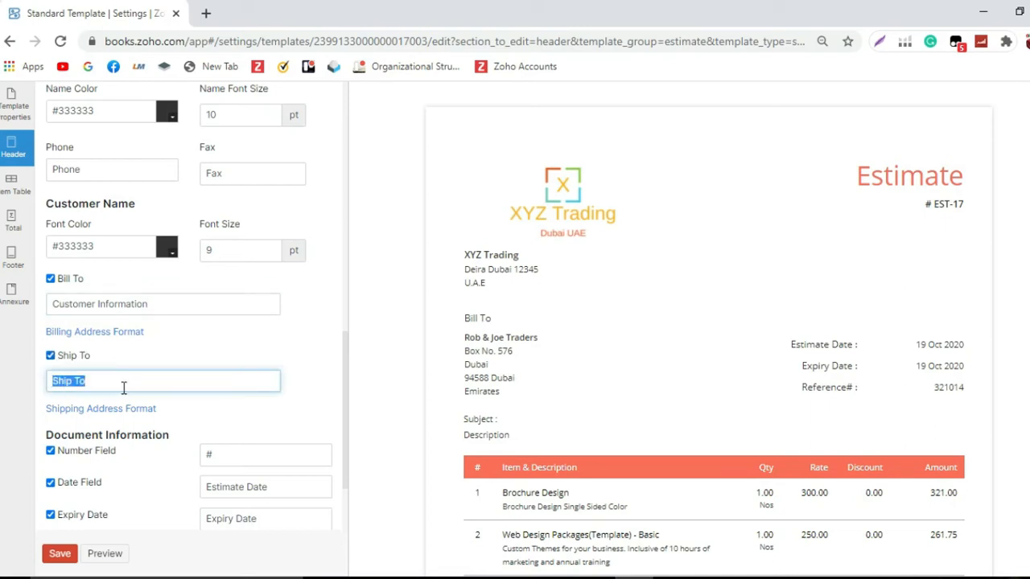
type("Shipping Information")
left_click(246, 410)
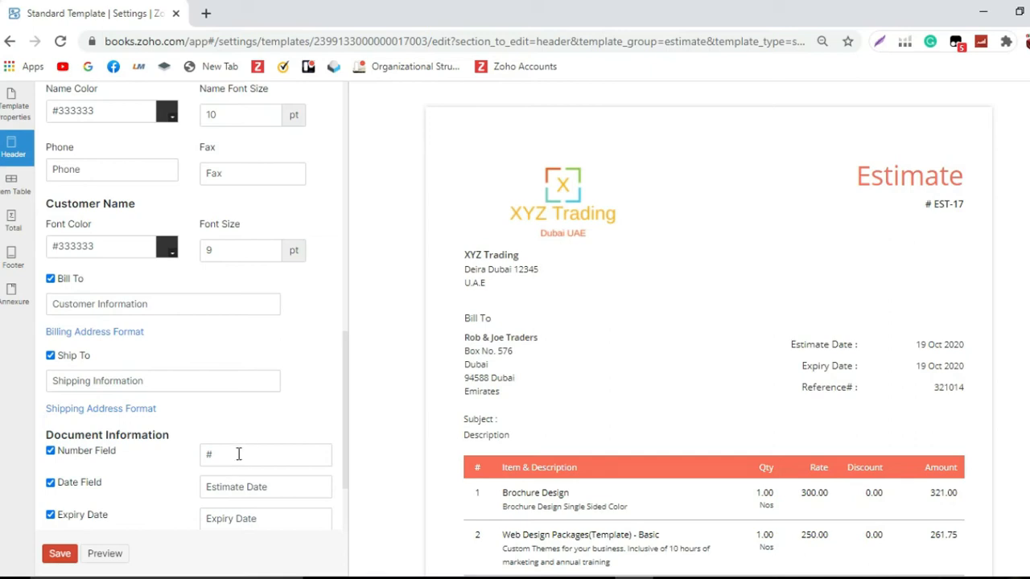
Step: Relabel the document date field as Quote Date
scroll(235, 447, "up", 1)
scroll(235, 446, "up", 1)
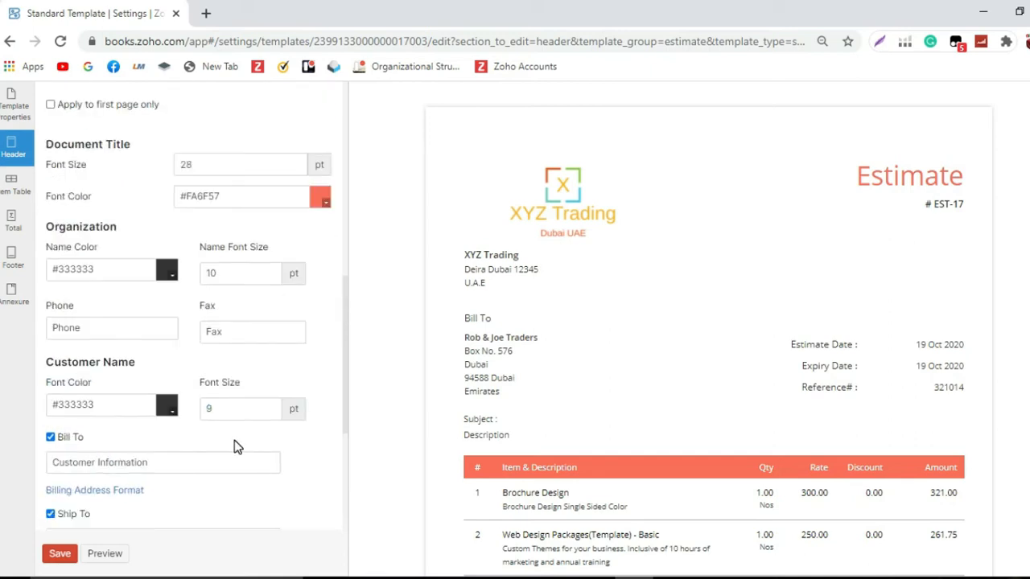
scroll(235, 446, "down", 3)
double_click(238, 367)
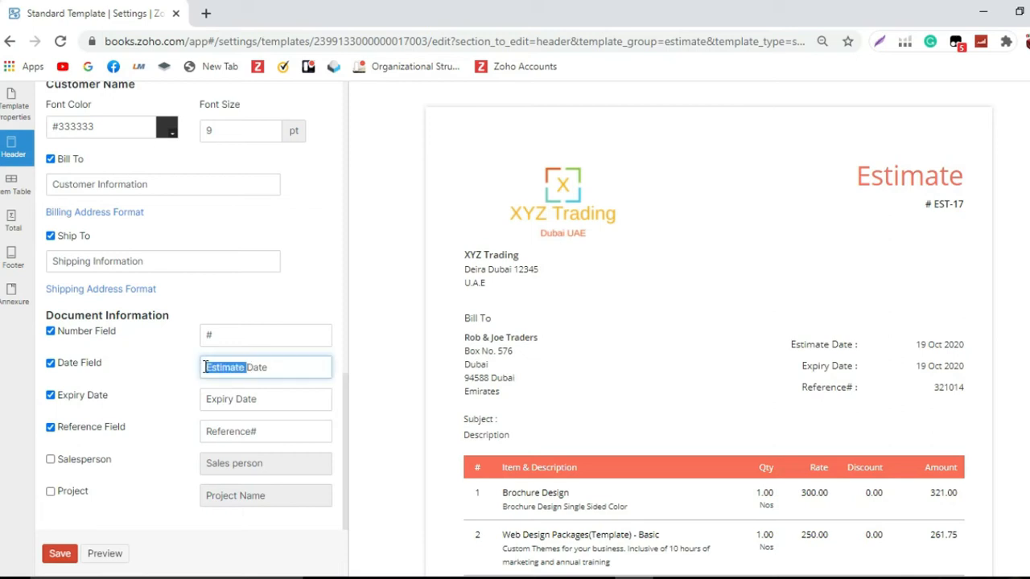
type("Quote")
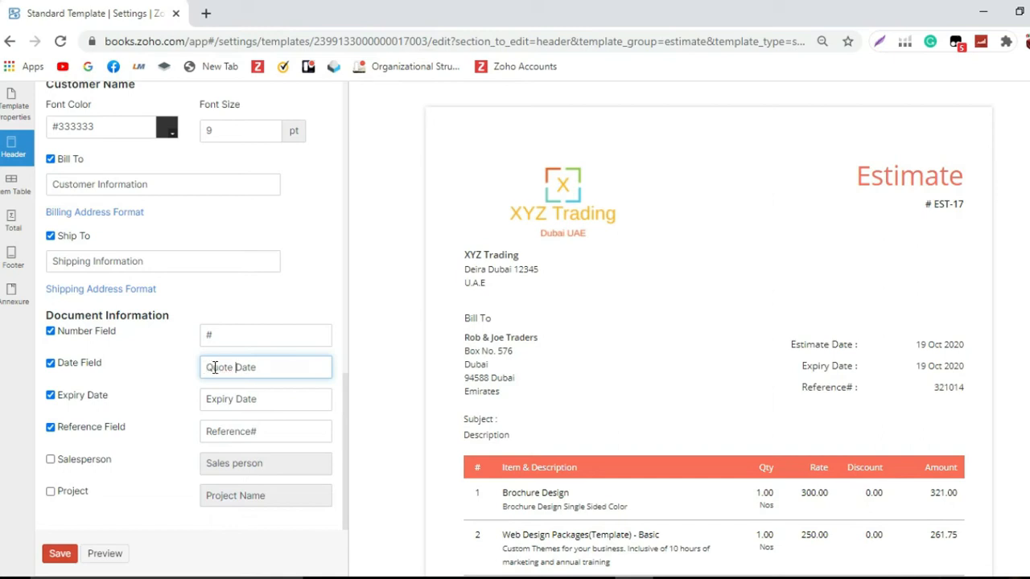
Step: Relabel the reference field as Reference No. and enable the Salesperson field
left_click(262, 432)
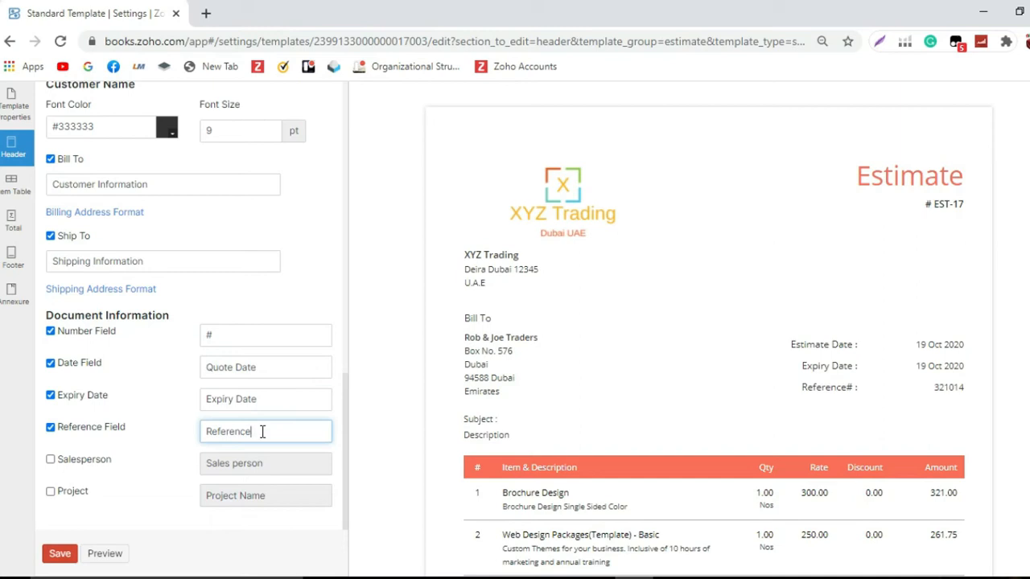
type("No.")
left_click(51, 460)
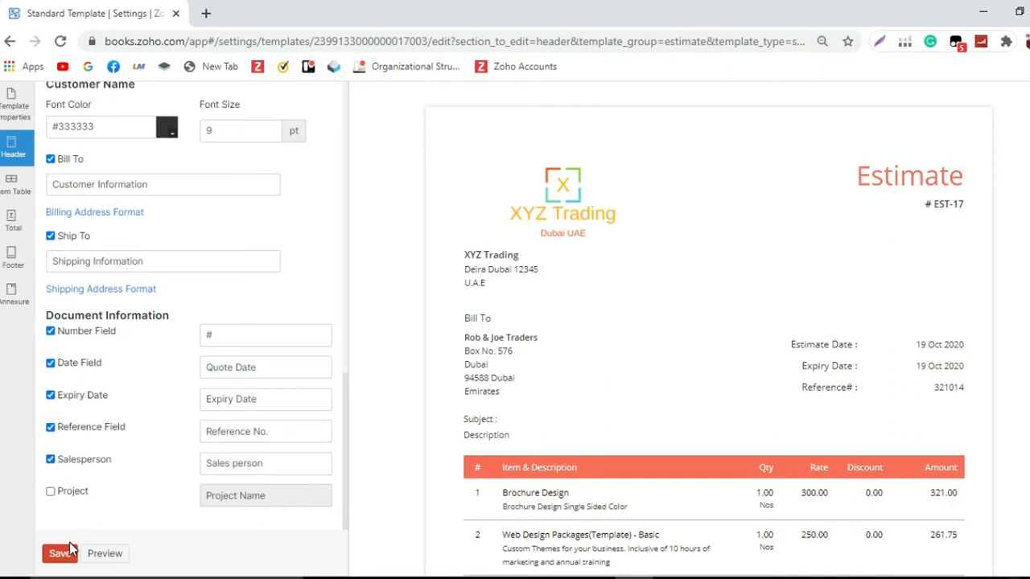
Step: In the item table settings, relabel the line item number column as Line
left_click(13, 185)
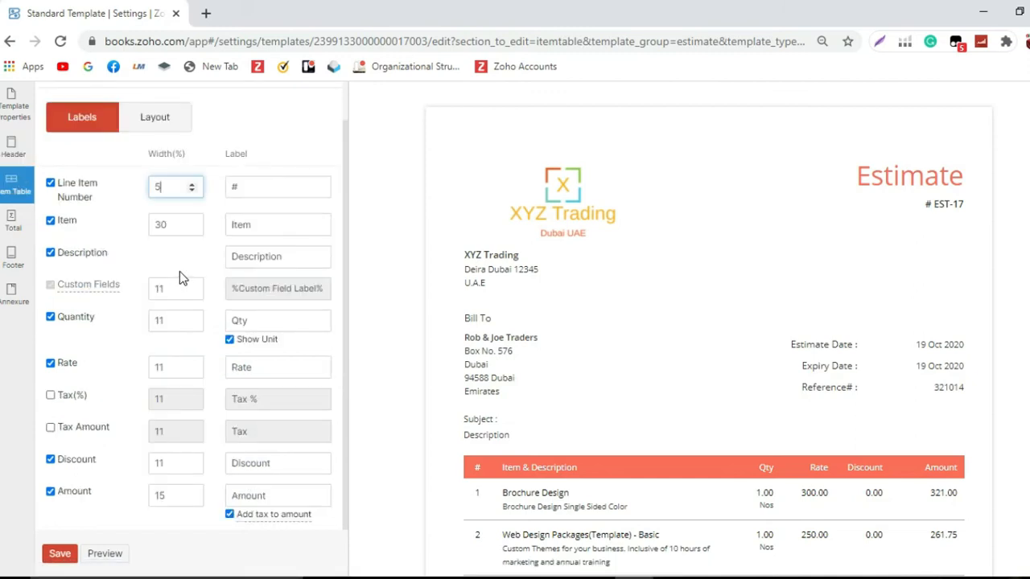
left_click(244, 188)
double_click(236, 186)
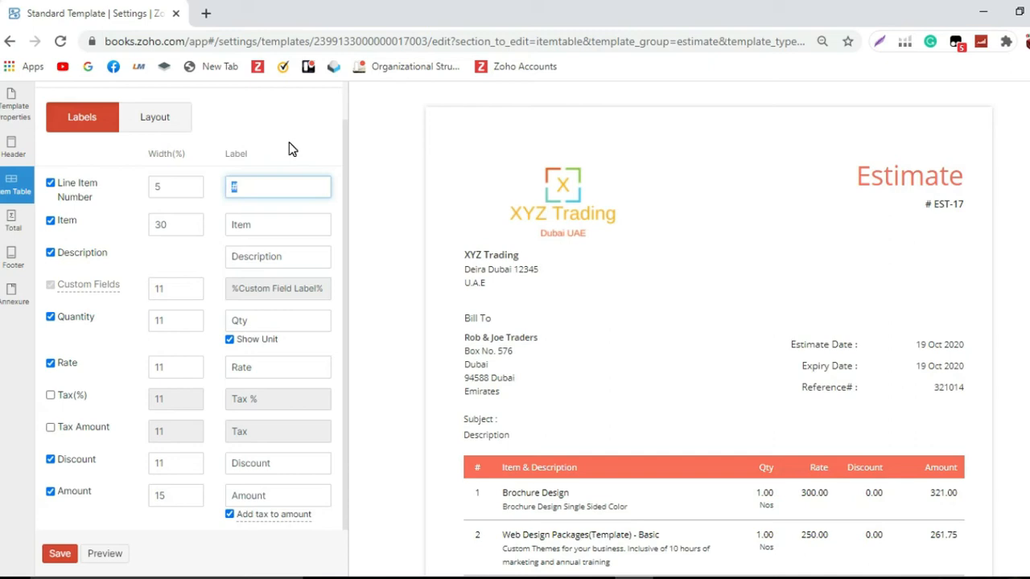
type("Line")
Step: Relabel the Item column as Description and clear the Description column's label
left_click_drag(290, 222, 233, 223)
type("Description")
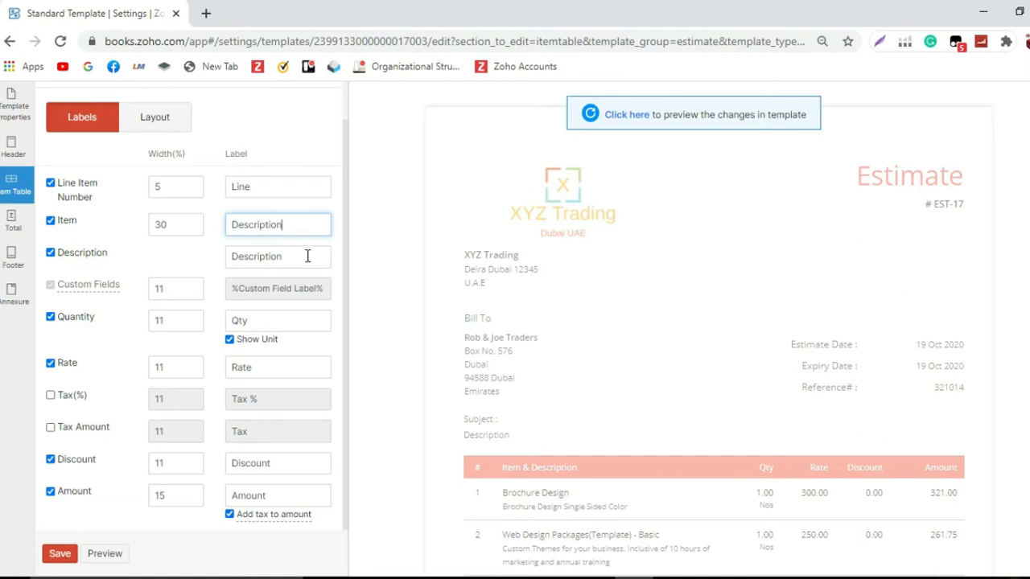
left_click_drag(308, 255, 224, 257)
key("BackSpace")
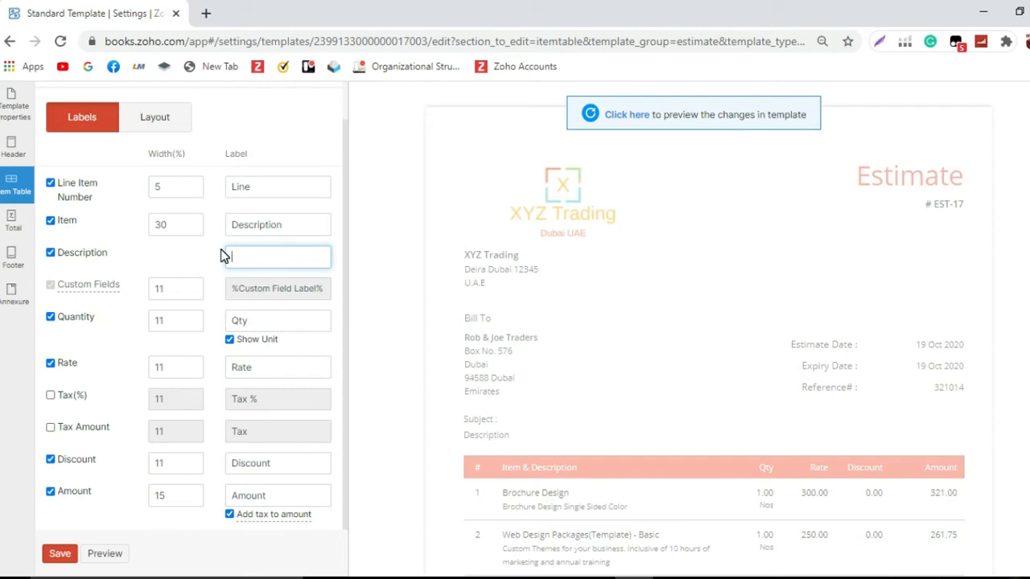
Step: Relabel the Rate column in the item table as Unit Price
left_click_drag(252, 367, 229, 367)
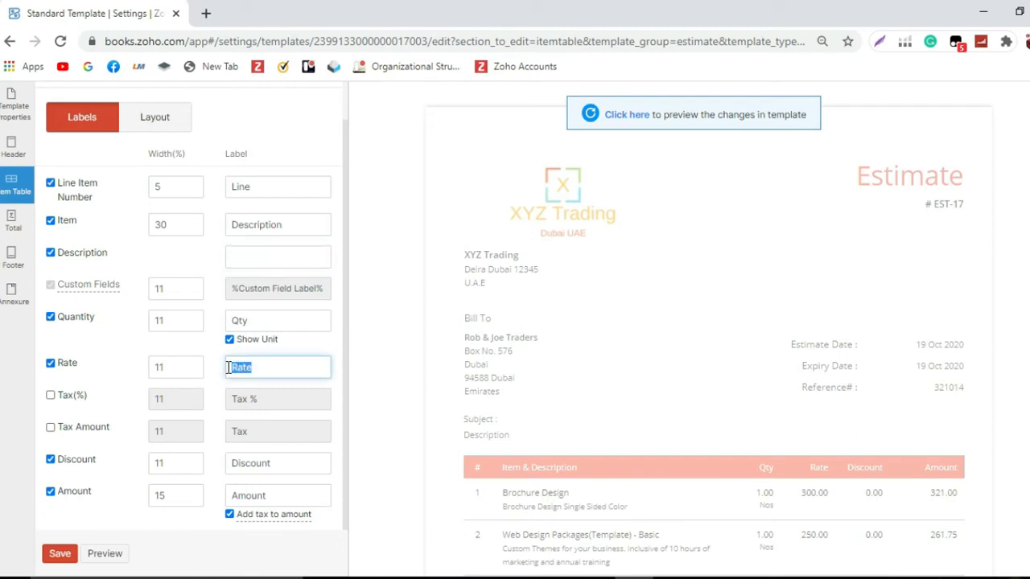
type("Unit Pric")
left_click(232, 493)
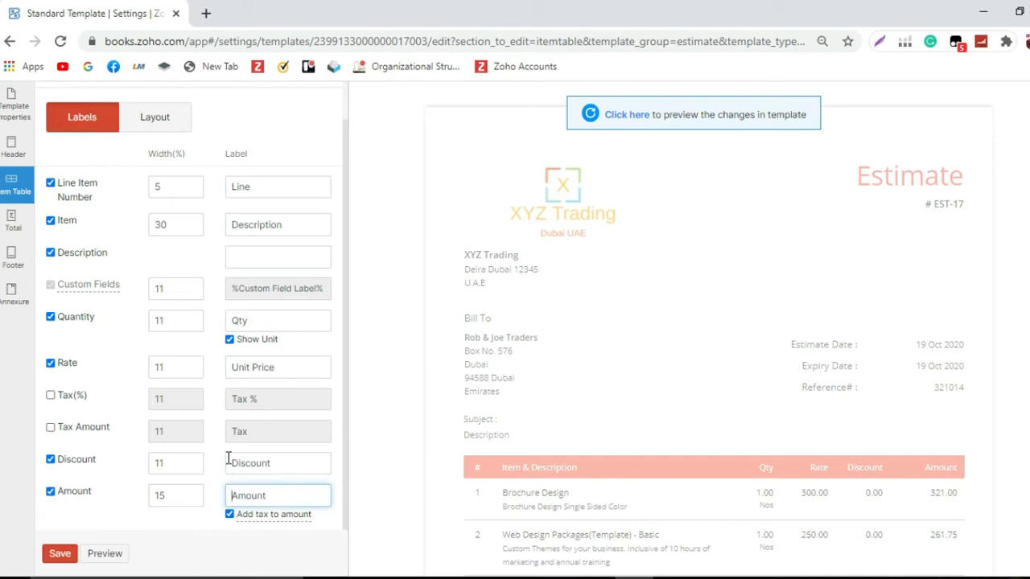
Step: In the Total section, relabel the total as Grand Total and enable showing the amount in words
left_click(12, 227)
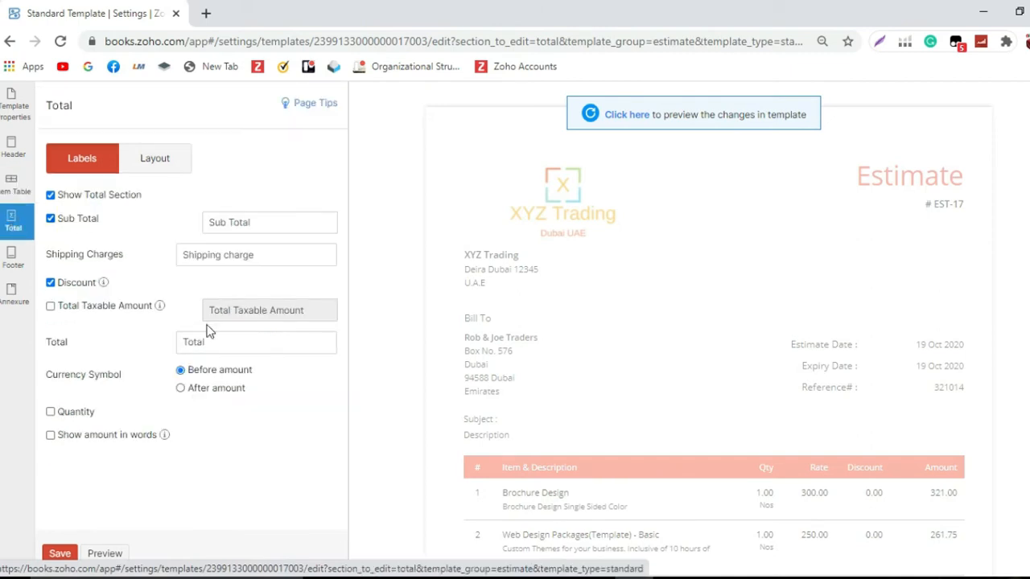
left_click(181, 341)
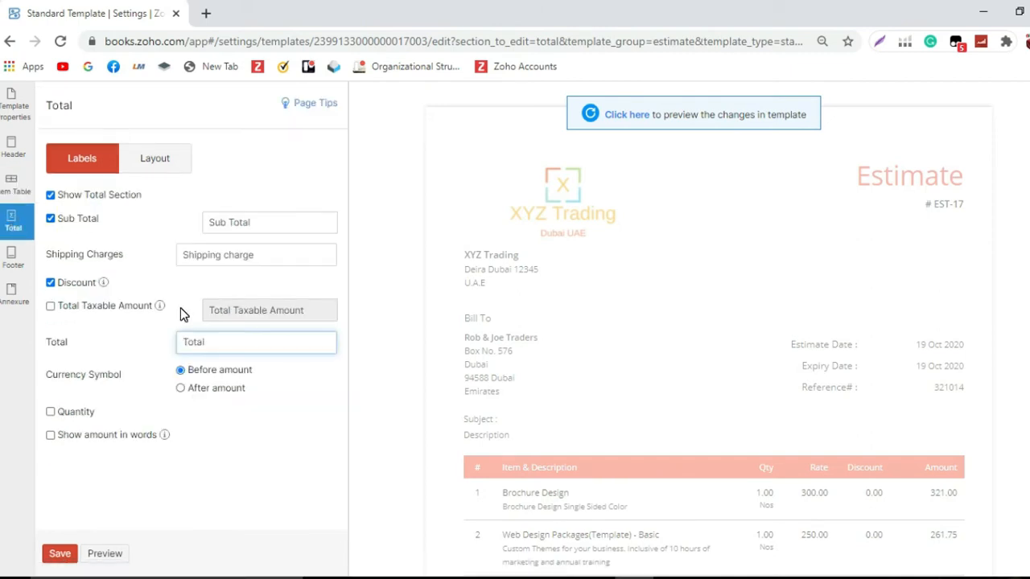
type("Grand")
left_click(50, 436)
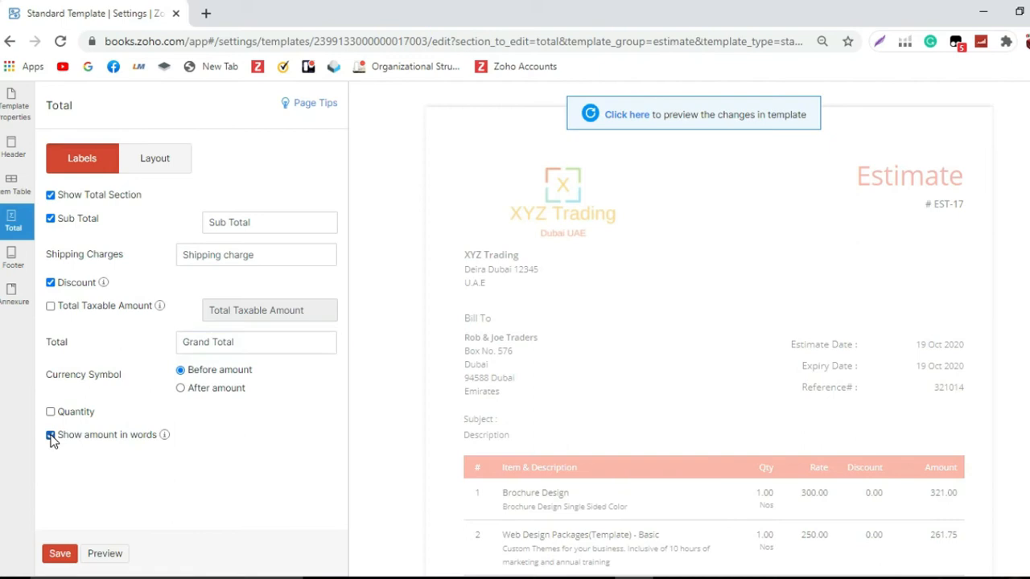
Step: In the footer settings, relabel Terms & Conditions as General Terms & Conditions
left_click(13, 262)
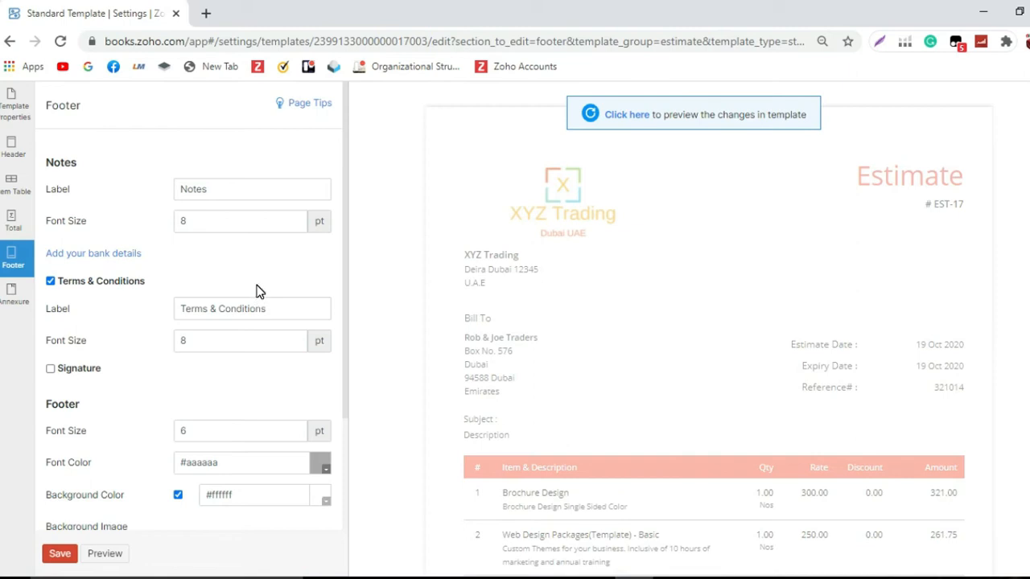
scroll(258, 291, "down", 1)
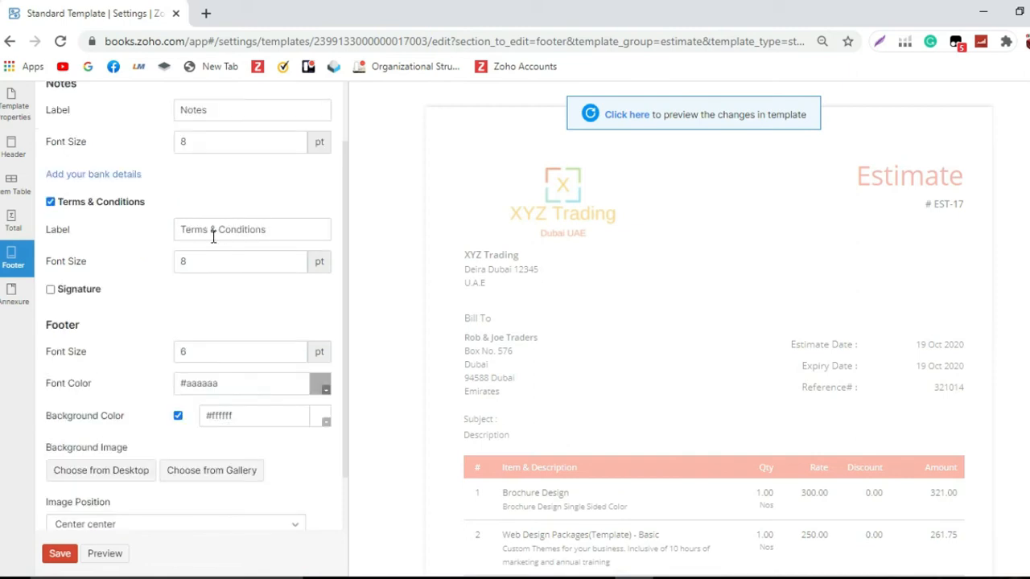
left_click(181, 228)
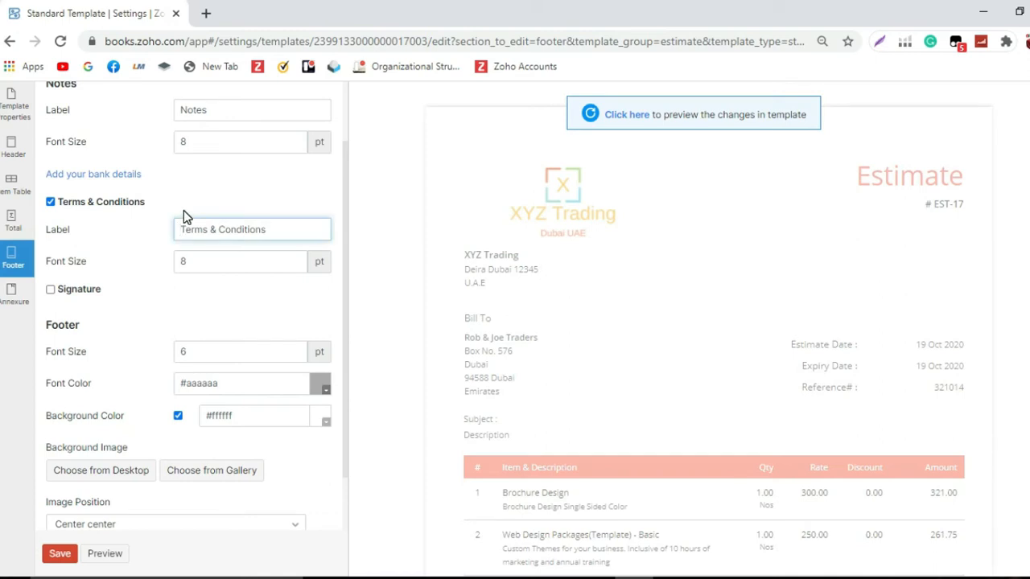
type("General")
scroll(185, 285, "down", 1)
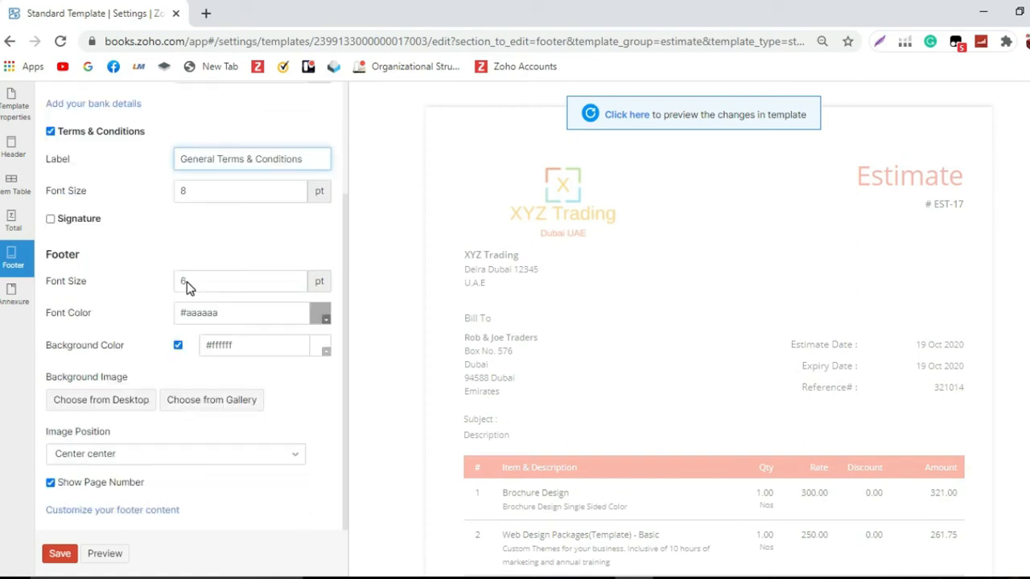
Step: Preview the template changes and scroll through the quotation layout down to the notes and terms
scroll(192, 386, "up", 2)
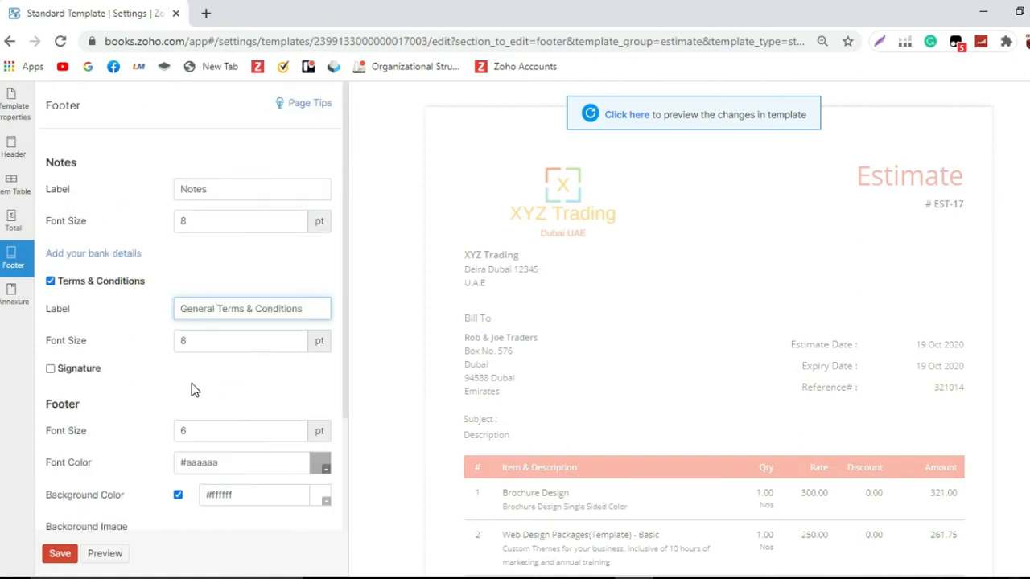
scroll(161, 451, "down", 2)
left_click(118, 554)
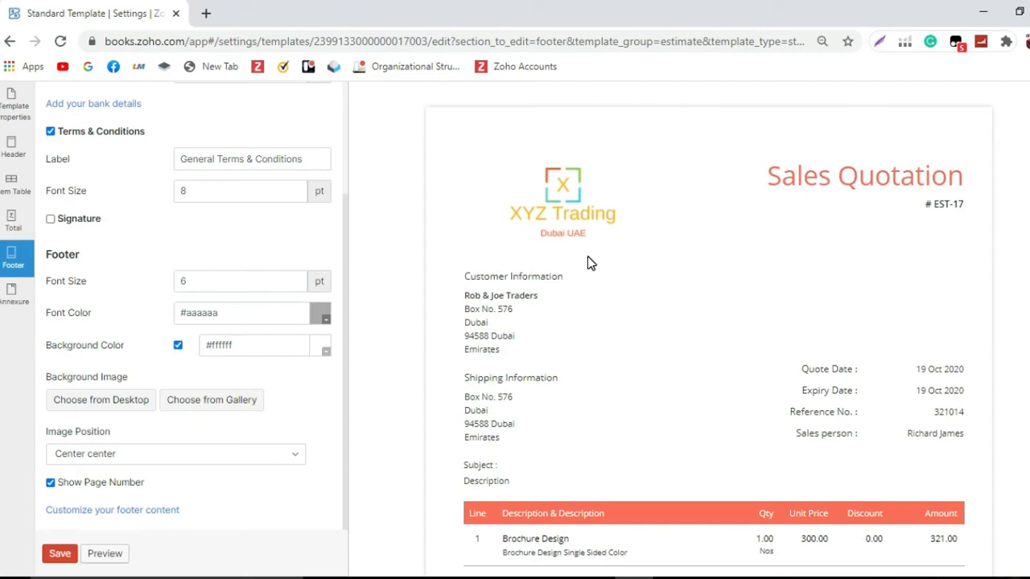
scroll(588, 261, "down", 3)
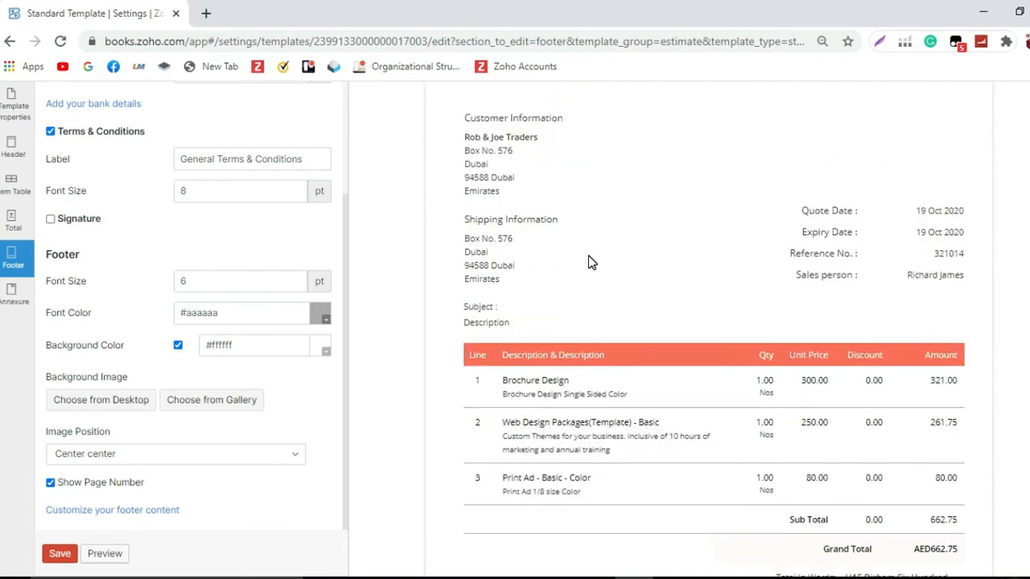
scroll(588, 256, "down", 1)
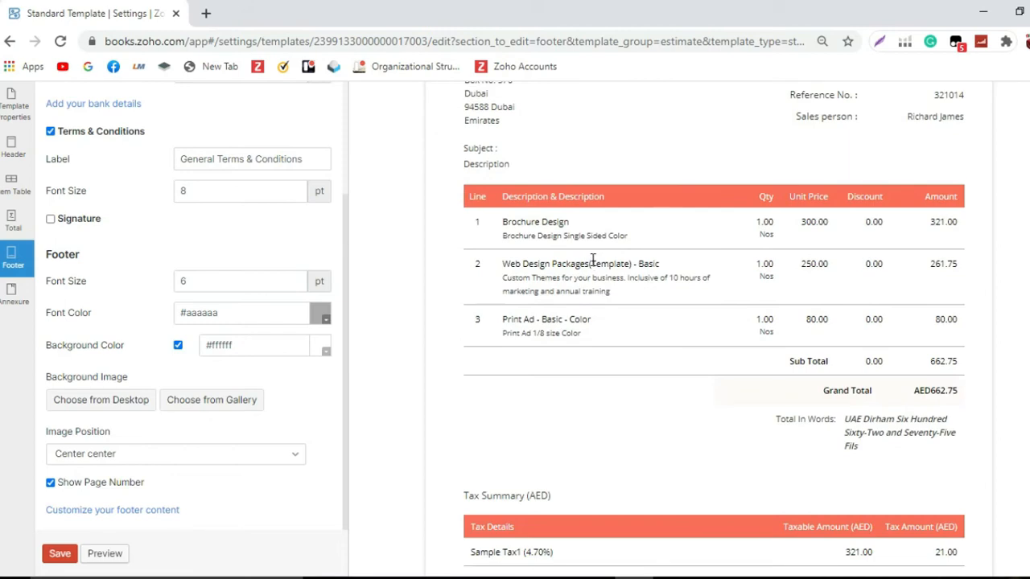
scroll(592, 260, "down", 1)
scroll(593, 261, "down", 1)
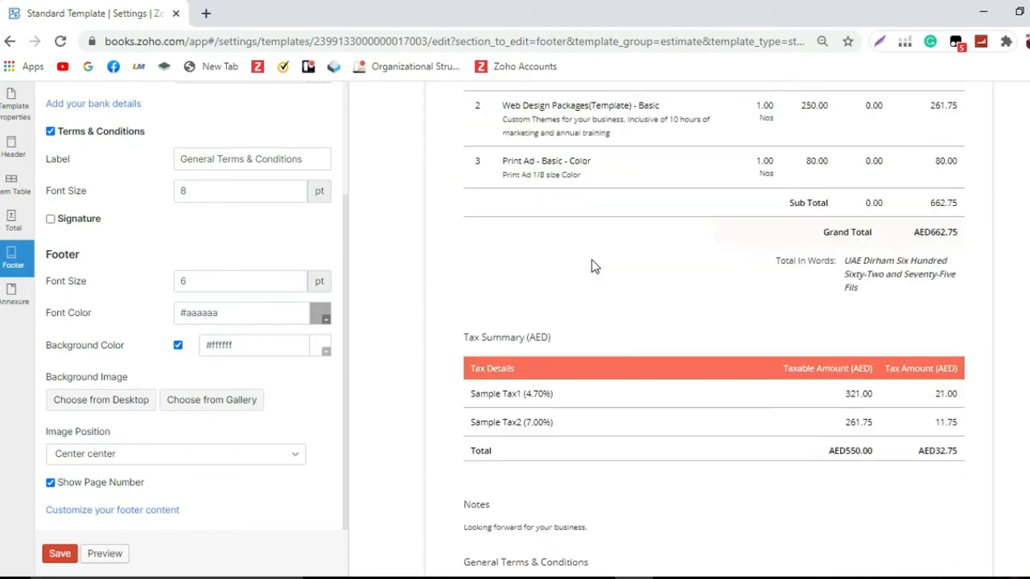
Step: Disable showing the amount in words in the Total section and refresh the preview
left_click(12, 219)
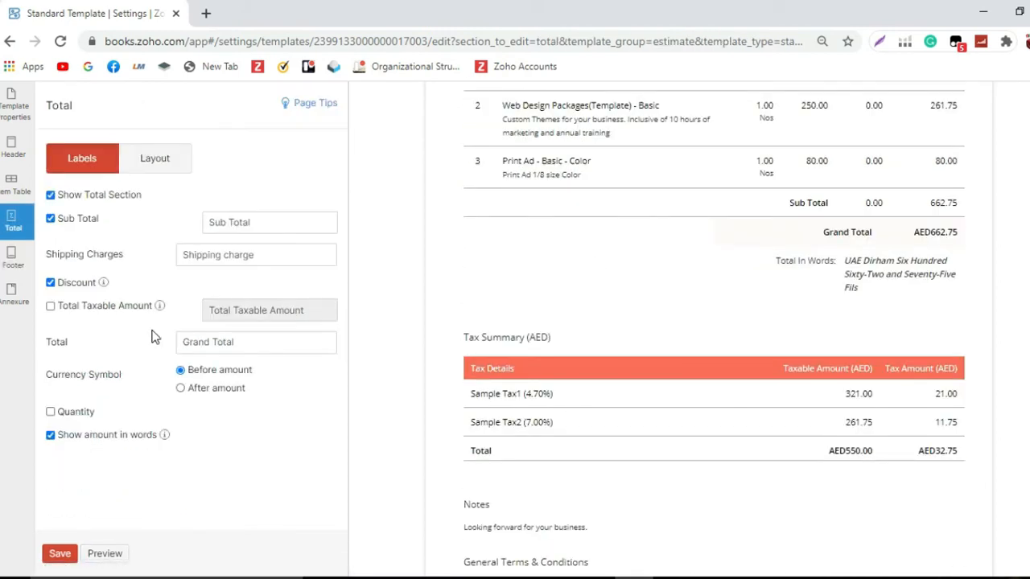
left_click(51, 435)
left_click(104, 553)
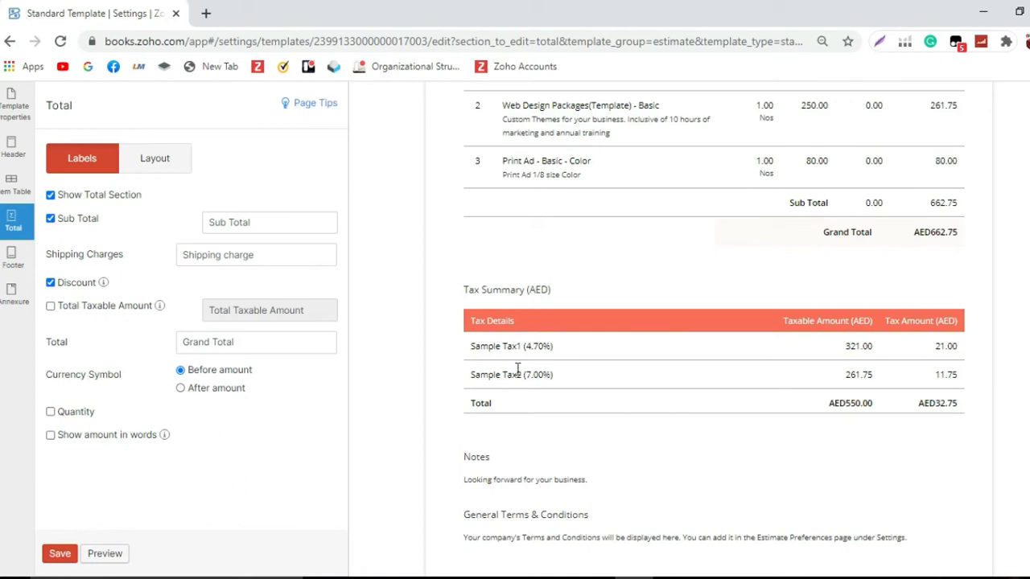
Step: Review the item table and header settings against the preview, then save the customized template
scroll(585, 353, "up", 5)
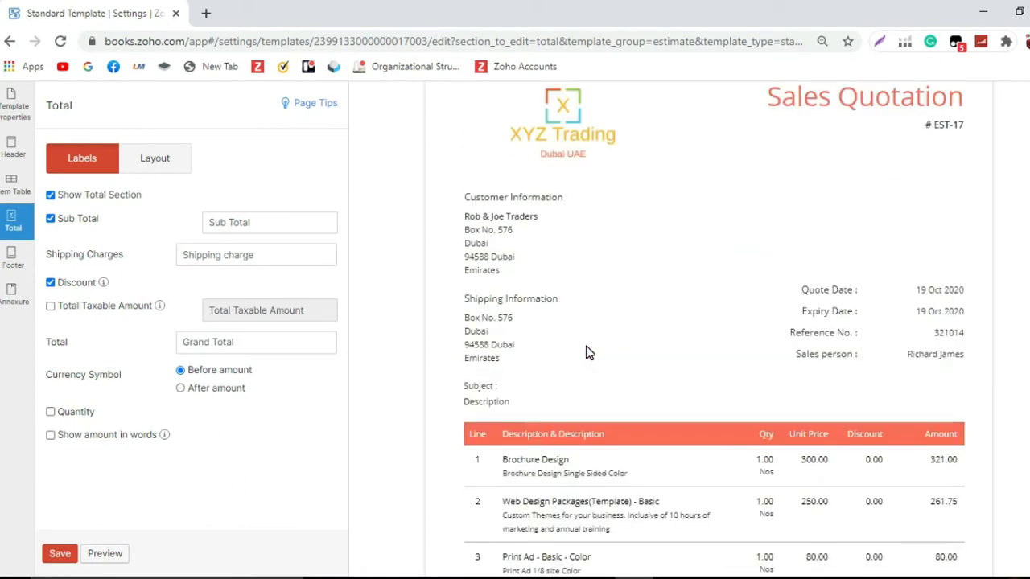
scroll(592, 346, "down", 5)
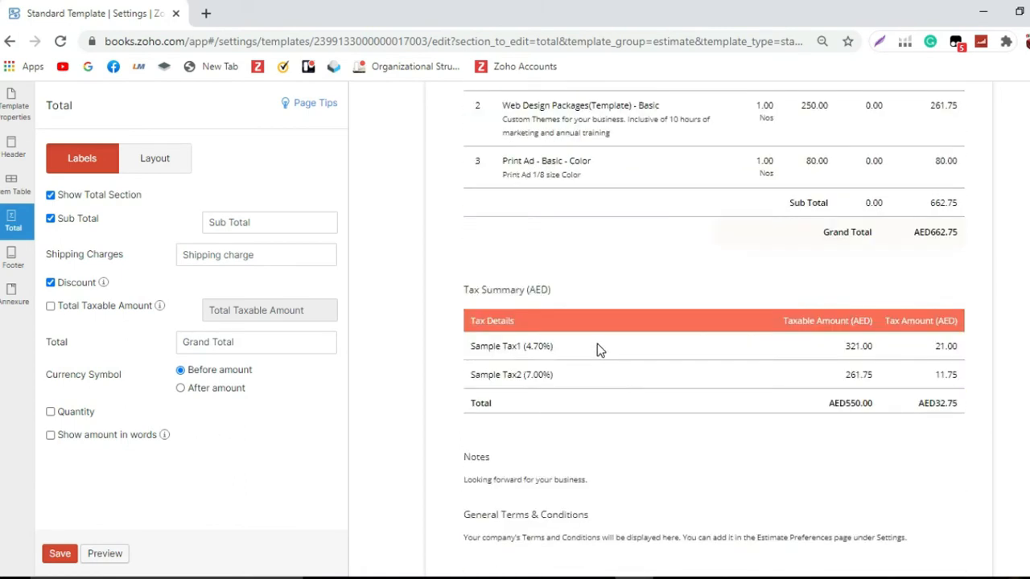
left_click(16, 185)
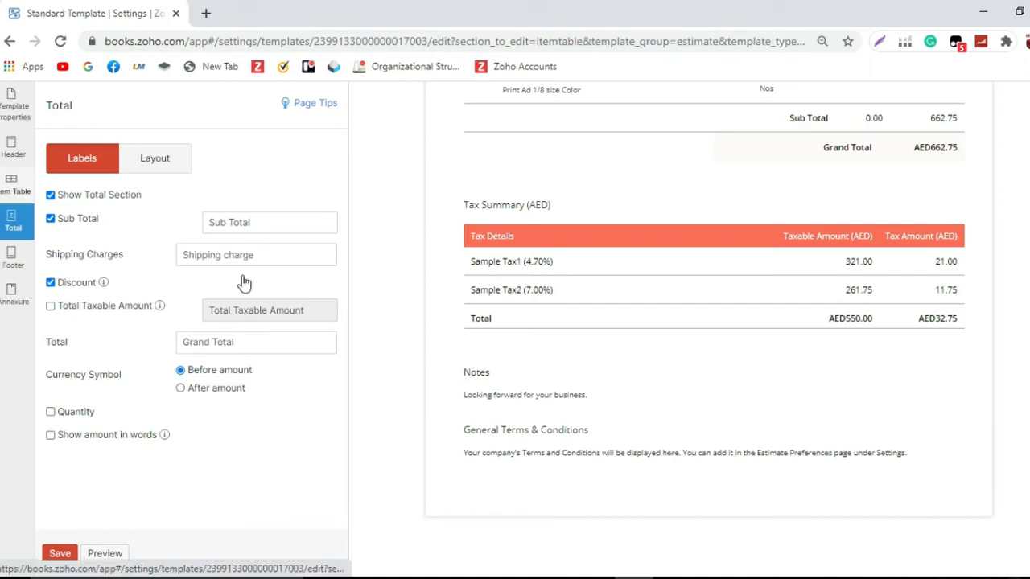
scroll(248, 279, "down", 1)
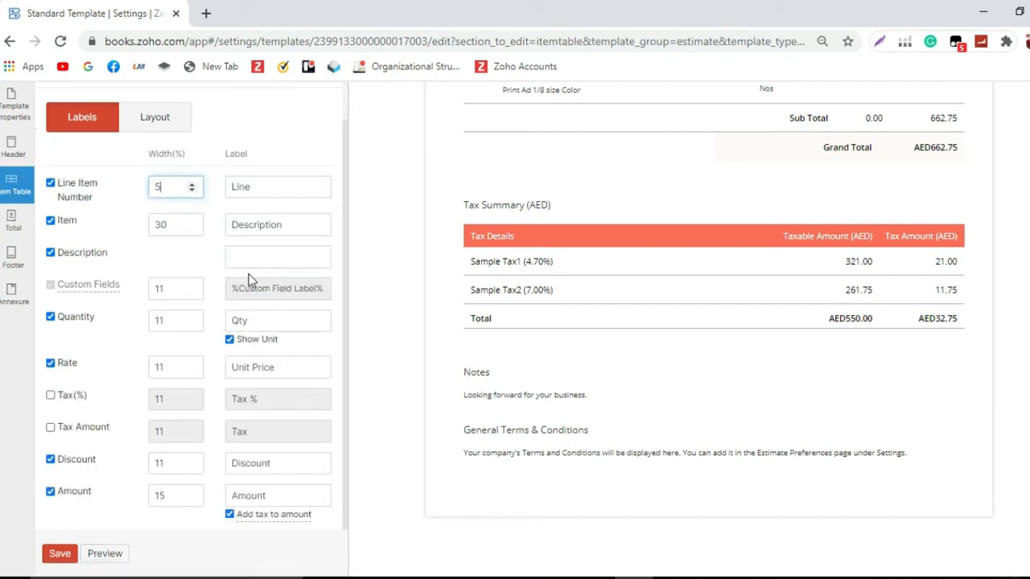
scroll(270, 290, "up", 1)
scroll(271, 291, "down", 1)
scroll(233, 313, "up", 1)
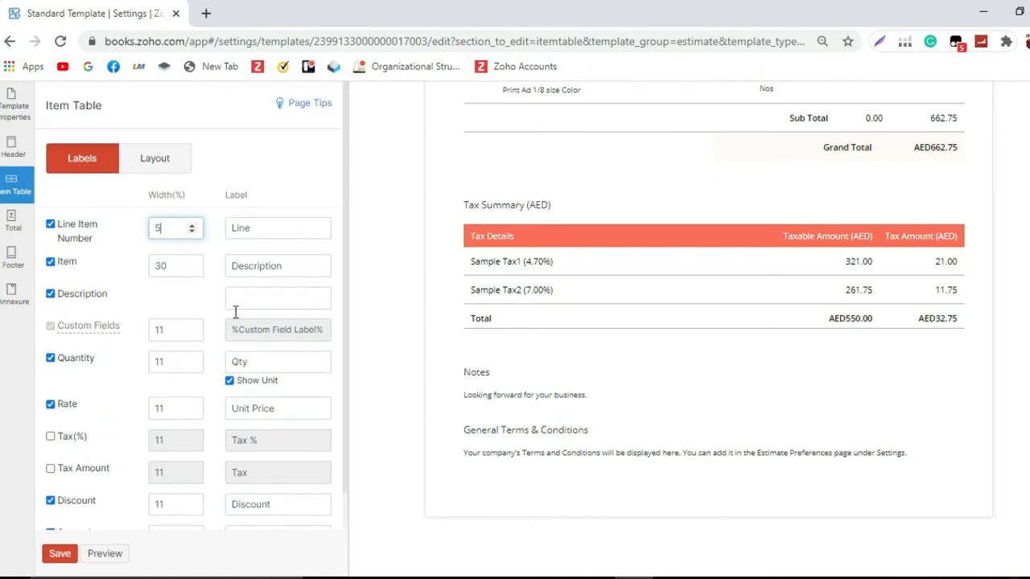
left_click(10, 160)
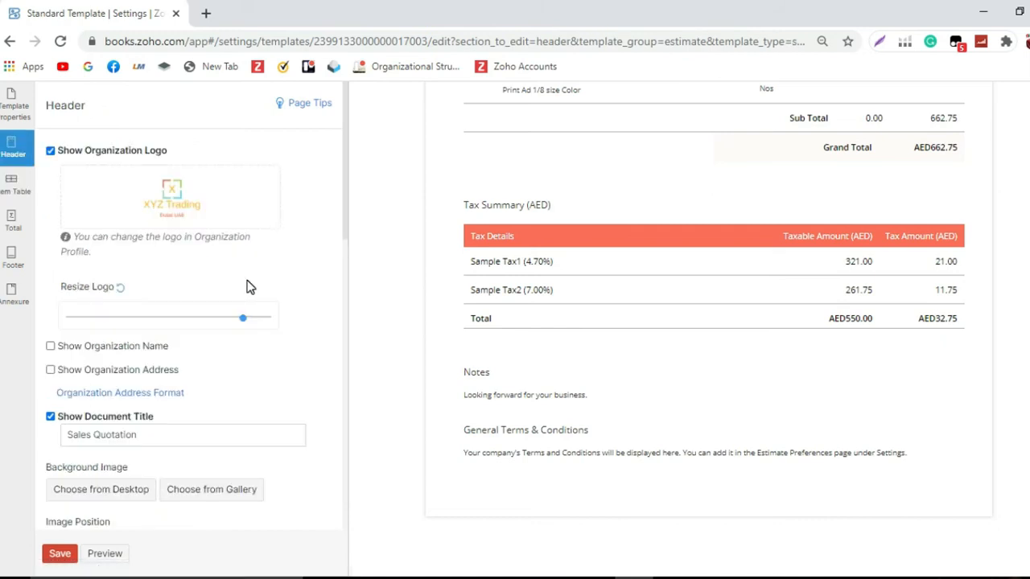
scroll(249, 284, "down", 4)
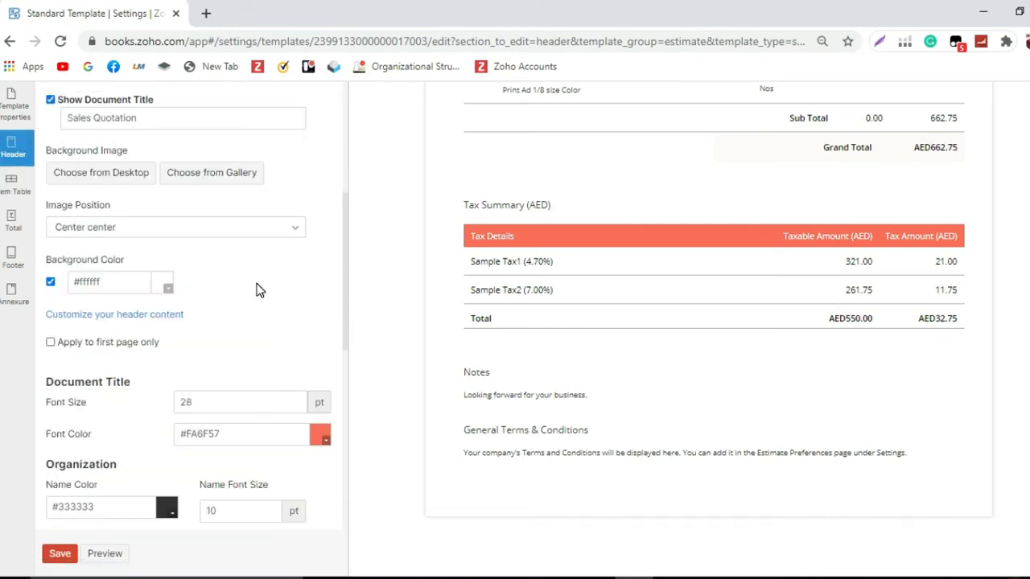
scroll(259, 291, "down", 6)
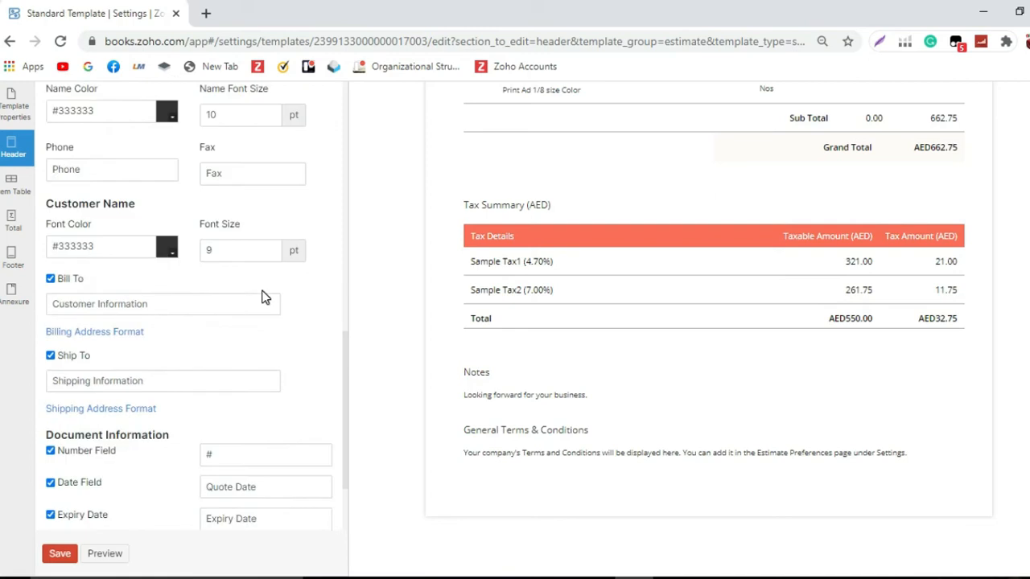
scroll(577, 280, "up", 6)
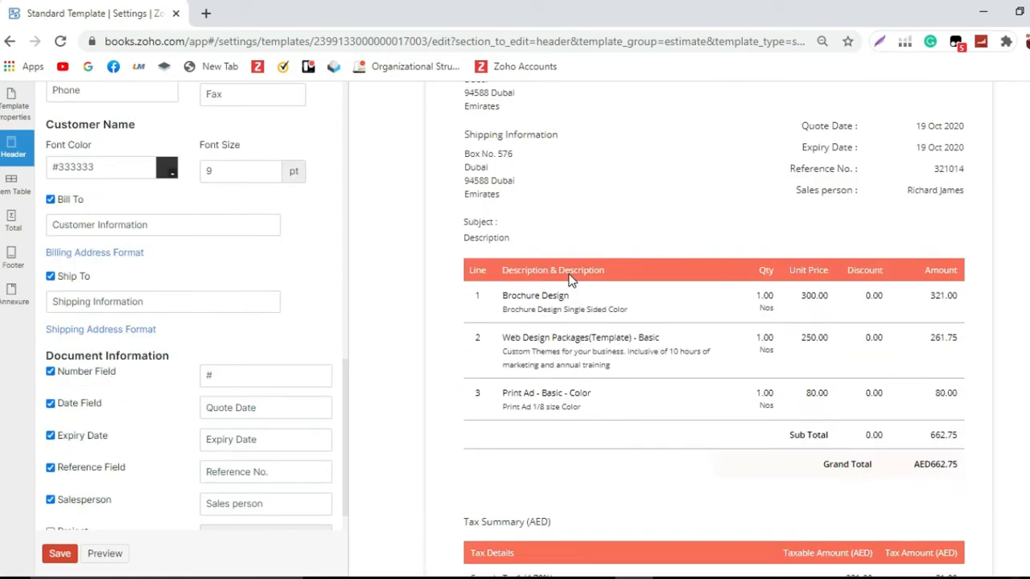
scroll(576, 273, "down", 6)
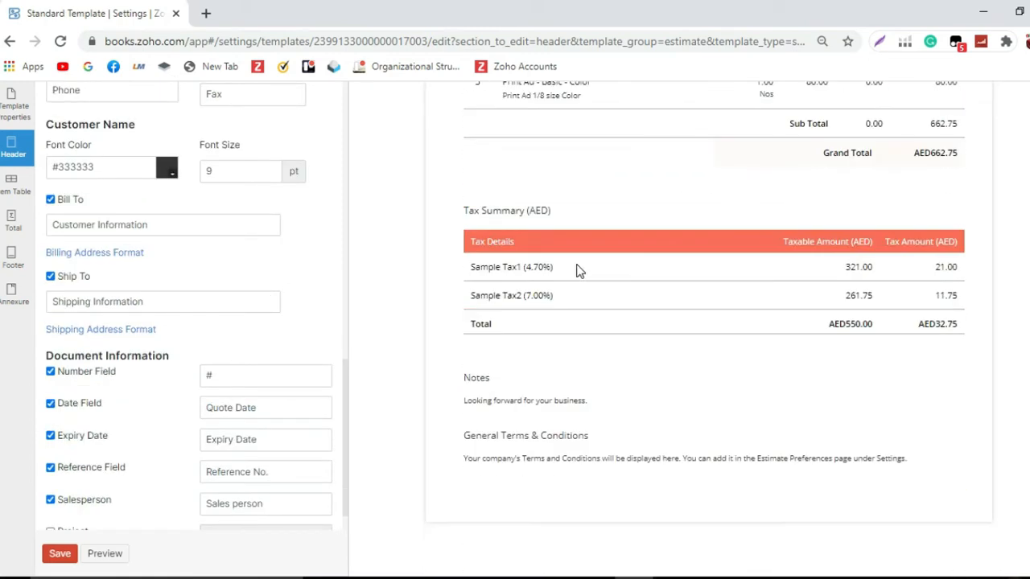
left_click(68, 556)
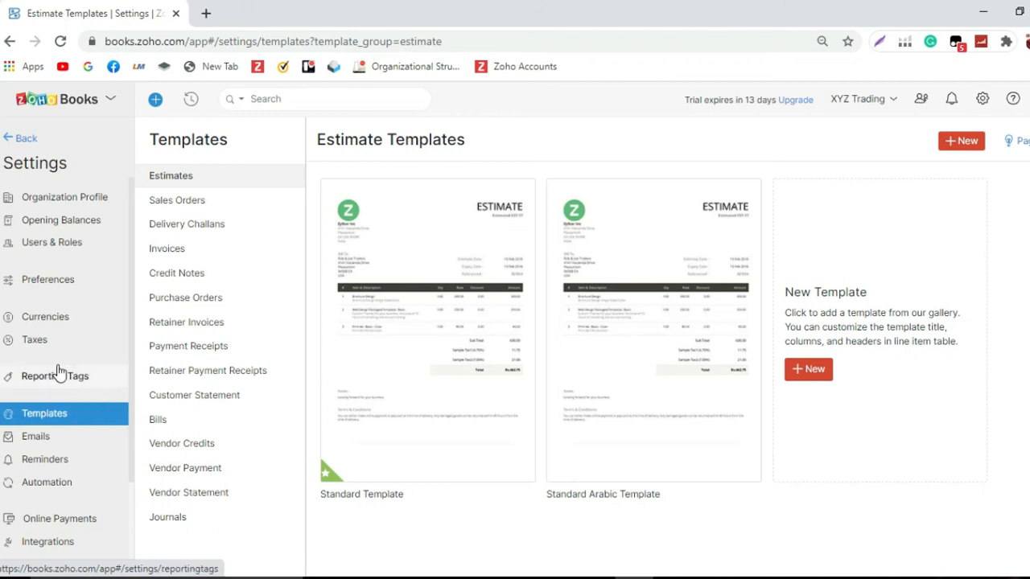
Step: Open the Estimates preferences and examine the field customization list
left_click(49, 280)
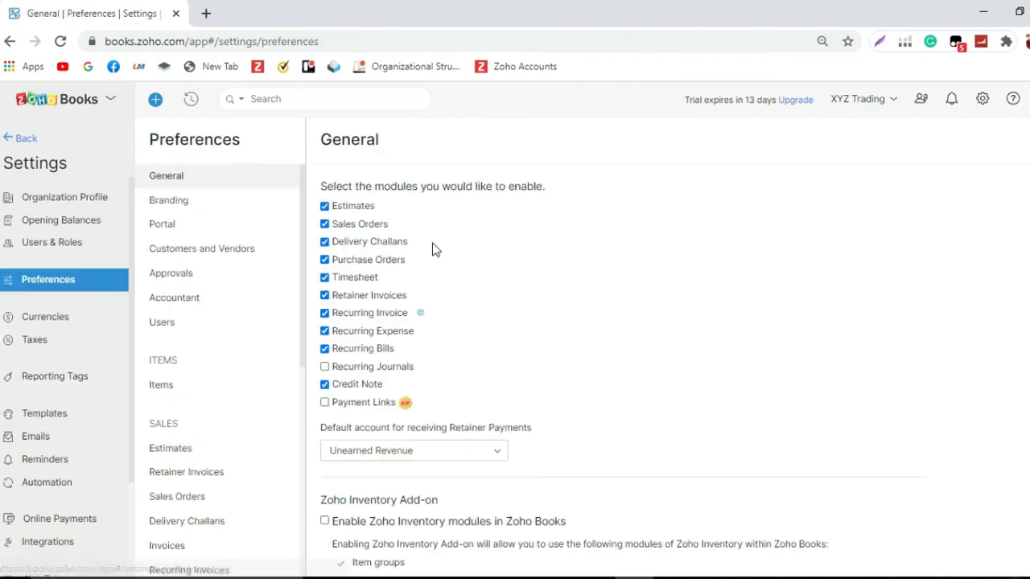
scroll(207, 314, "down", 1)
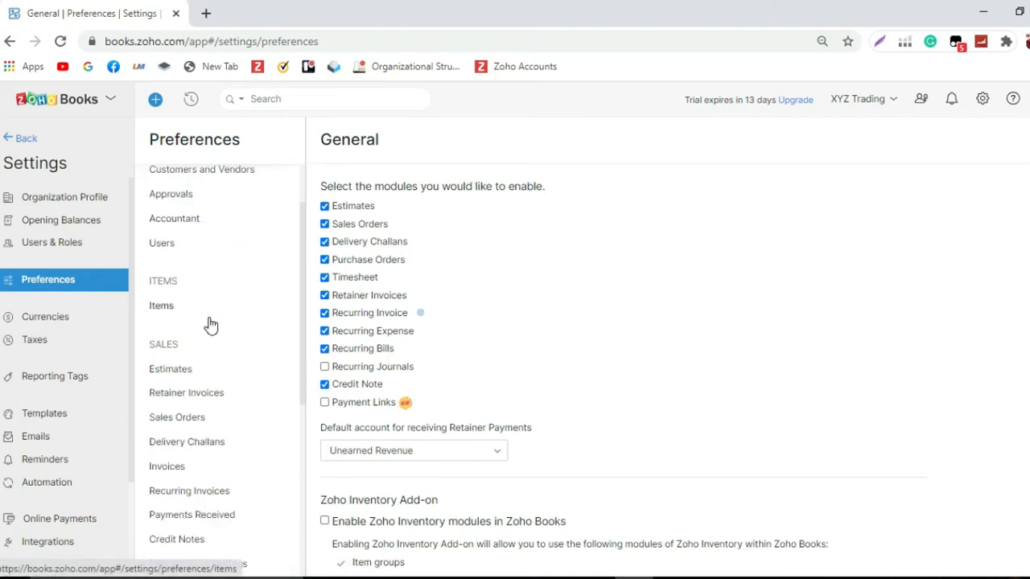
left_click(184, 370)
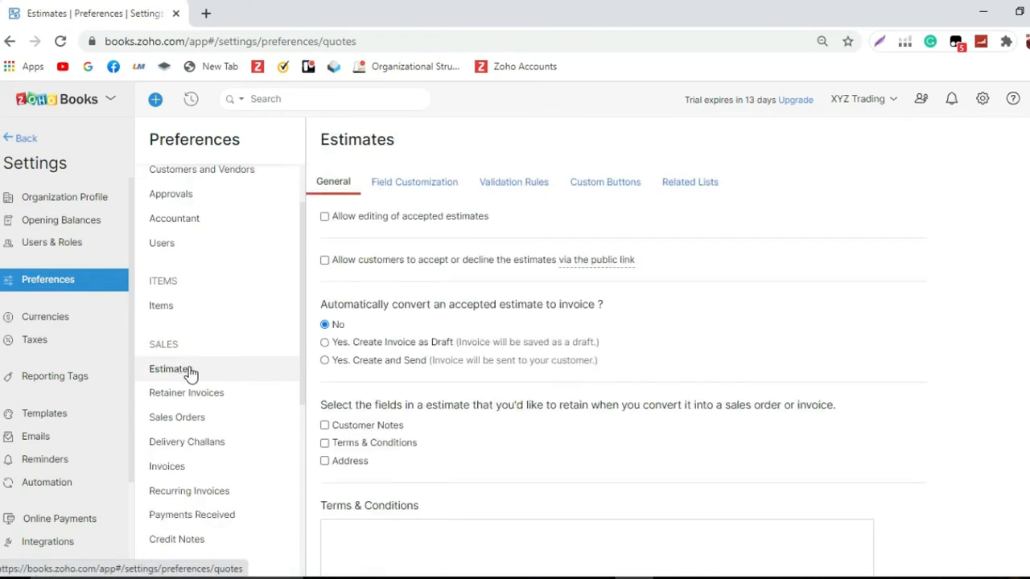
left_click(432, 187)
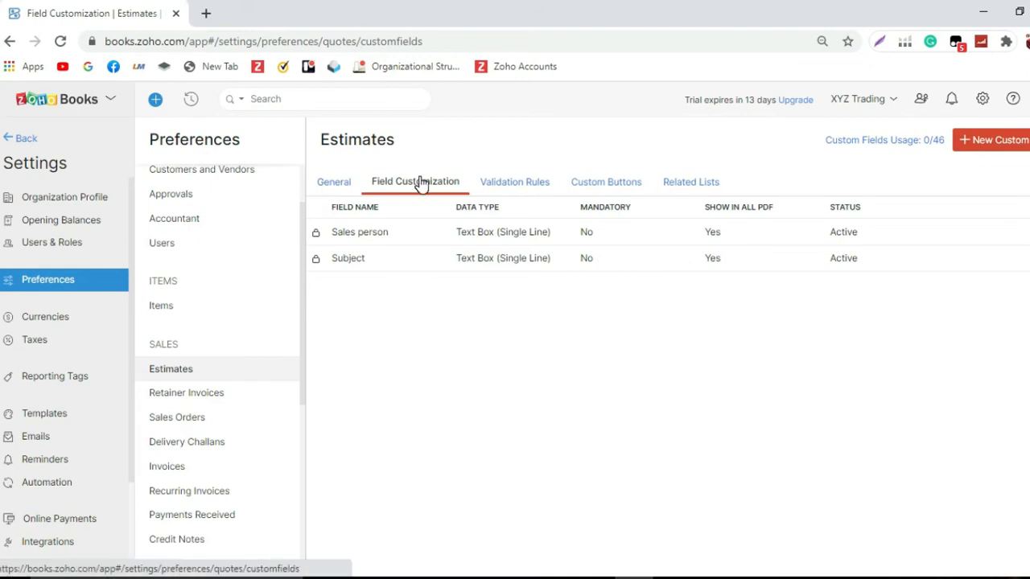
left_click(29, 141)
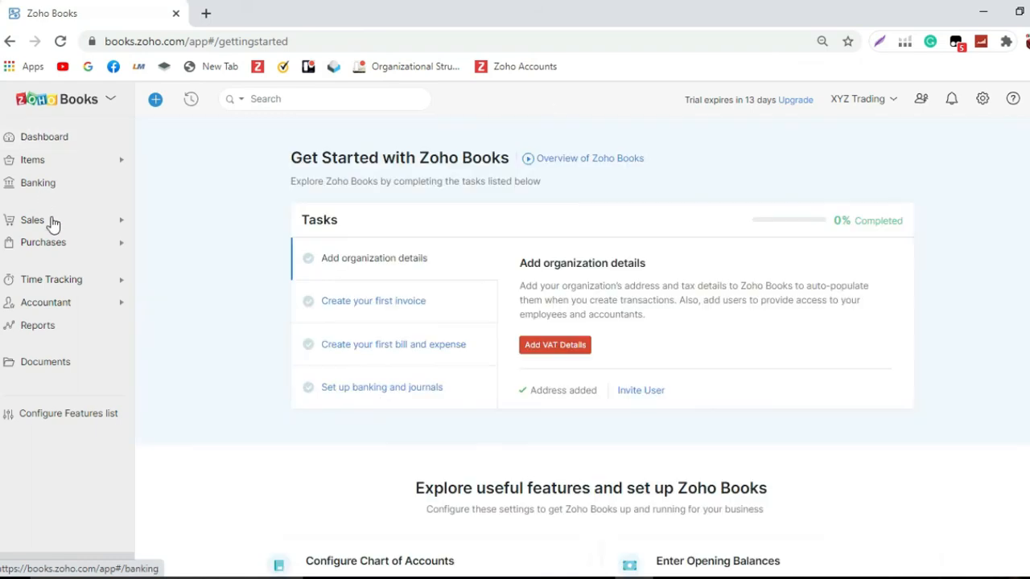
Step: Go to the Sales estimates list and start a new estimate
left_click(52, 222)
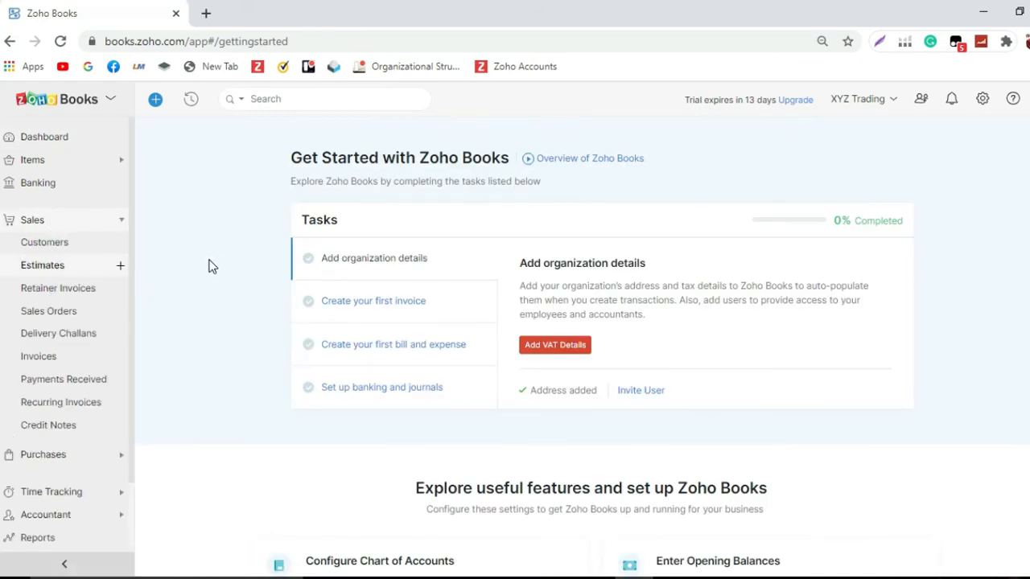
left_click(91, 276)
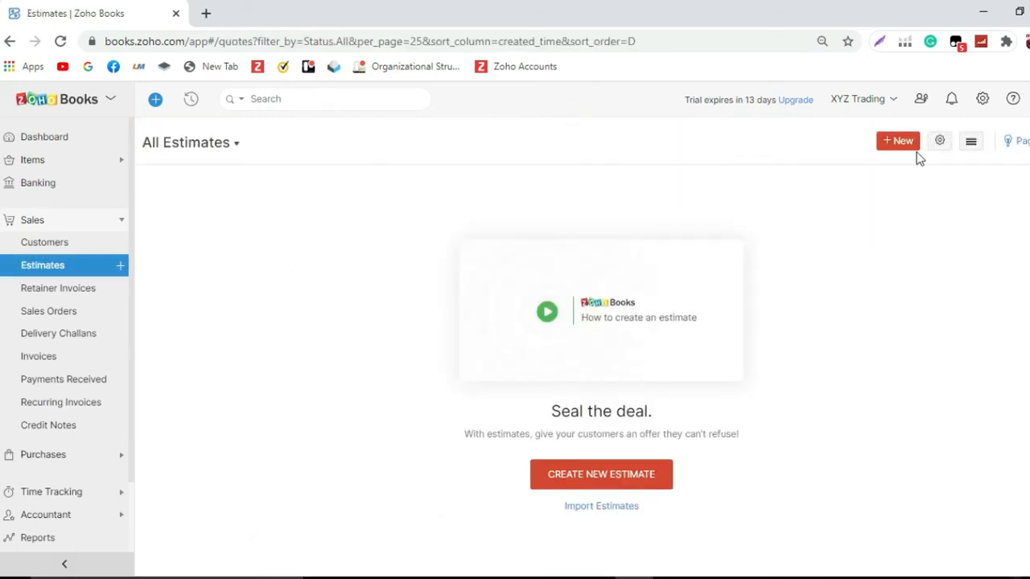
left_click(906, 144)
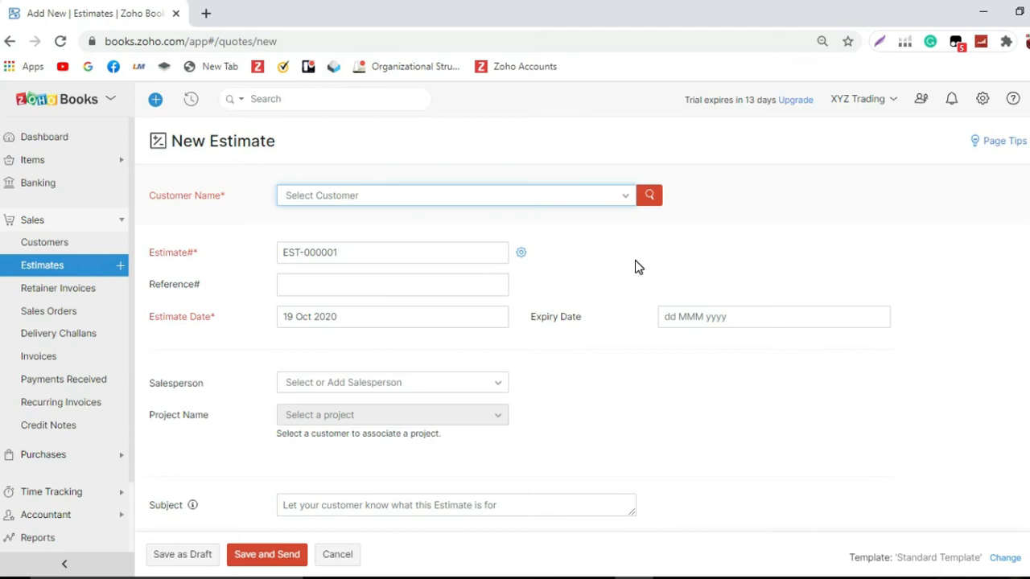
Step: Change the auto-generated estimate number prefix to SQ- and save the numbering setting
left_click(522, 254)
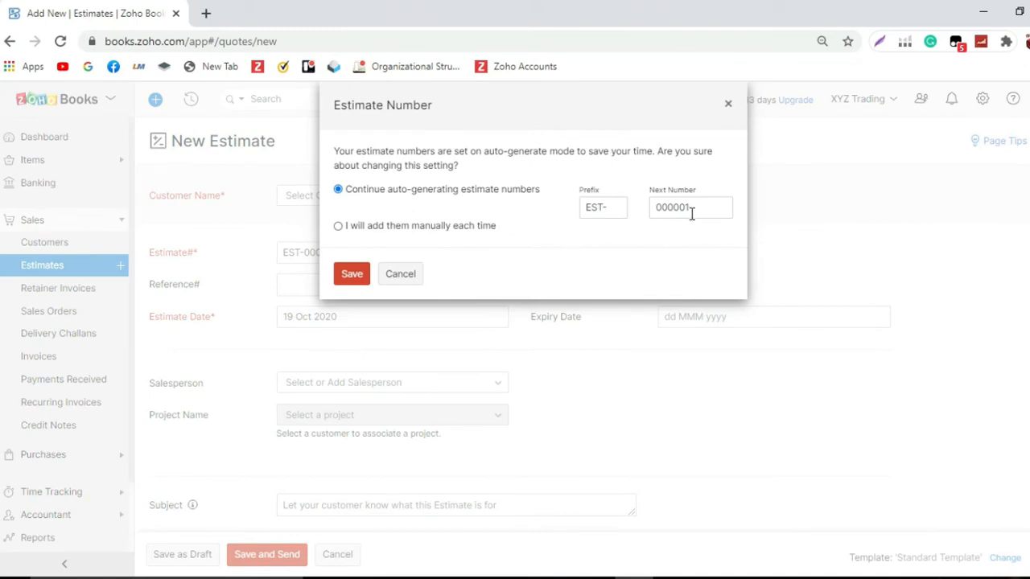
left_click(604, 209)
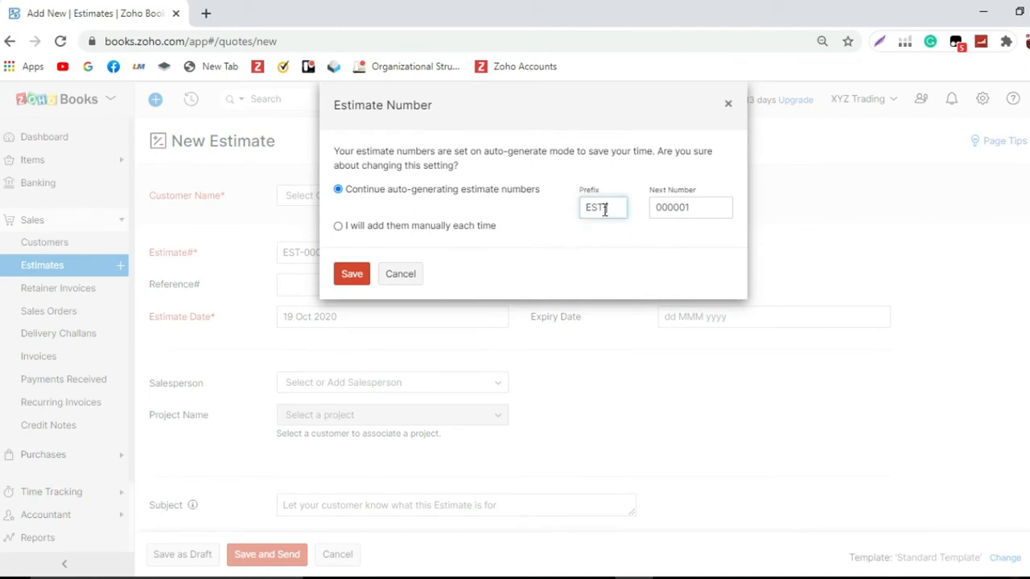
double_click(592, 208)
key("BackSpace")
type("SQ")
left_click(348, 276)
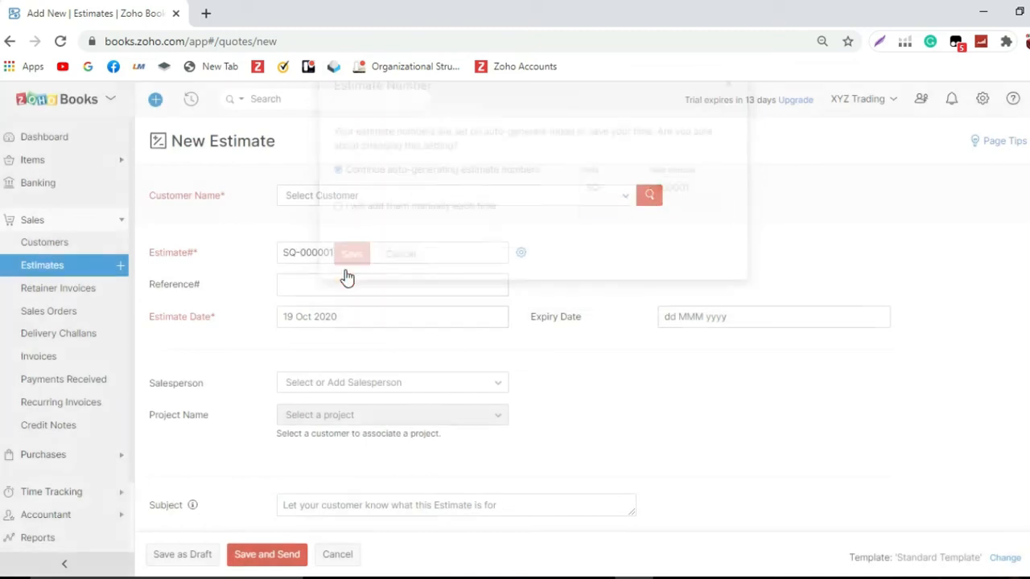
Step: Switch estimate numbering to manual and enter SQ1 as the estimate number
left_click(520, 254)
left_click(338, 225)
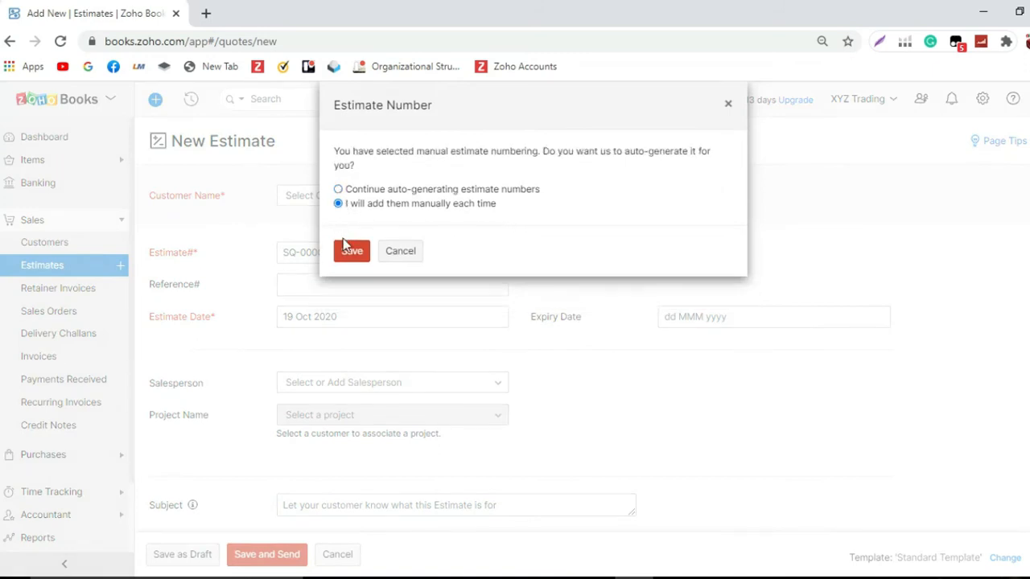
left_click(353, 252)
left_click(361, 252)
type("s")
key("BackSpace")
type("SQ-000")
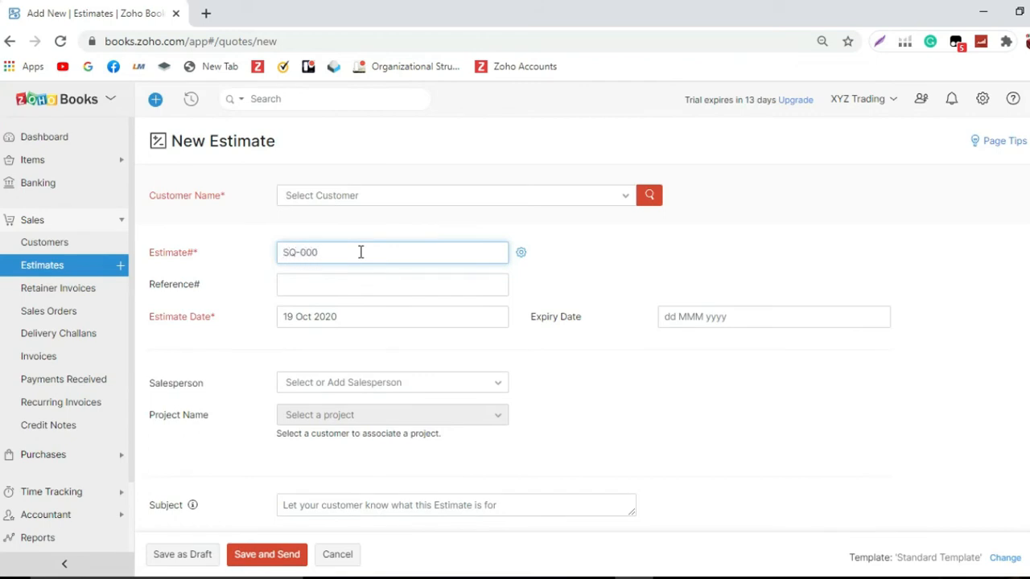
key("BackSpace")
key("BackSpace")
type("1")
left_click(607, 254)
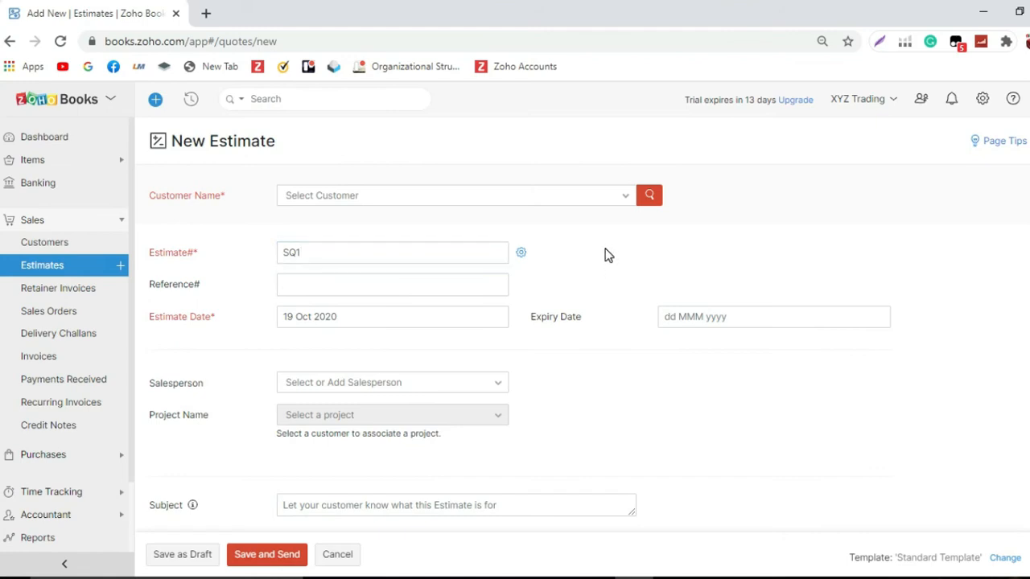
Step: Switch estimate numbering back to auto-generating numbers and save
left_click(520, 255)
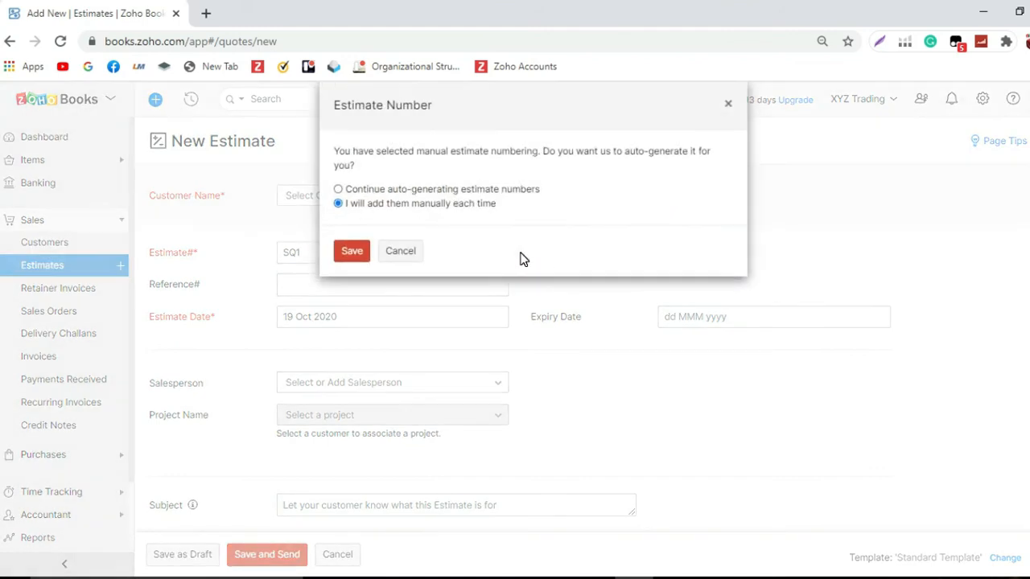
left_click(338, 190)
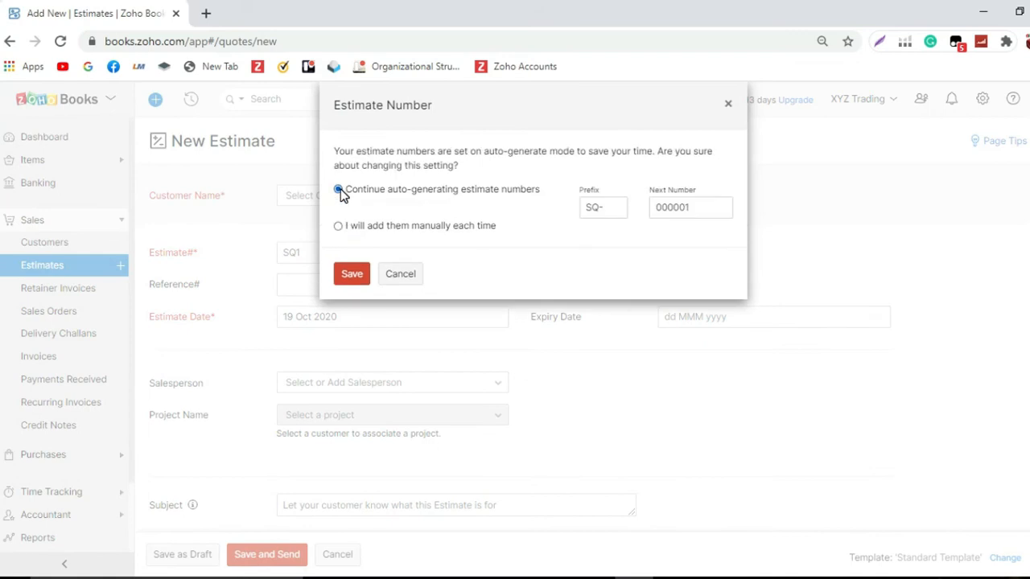
left_click(351, 275)
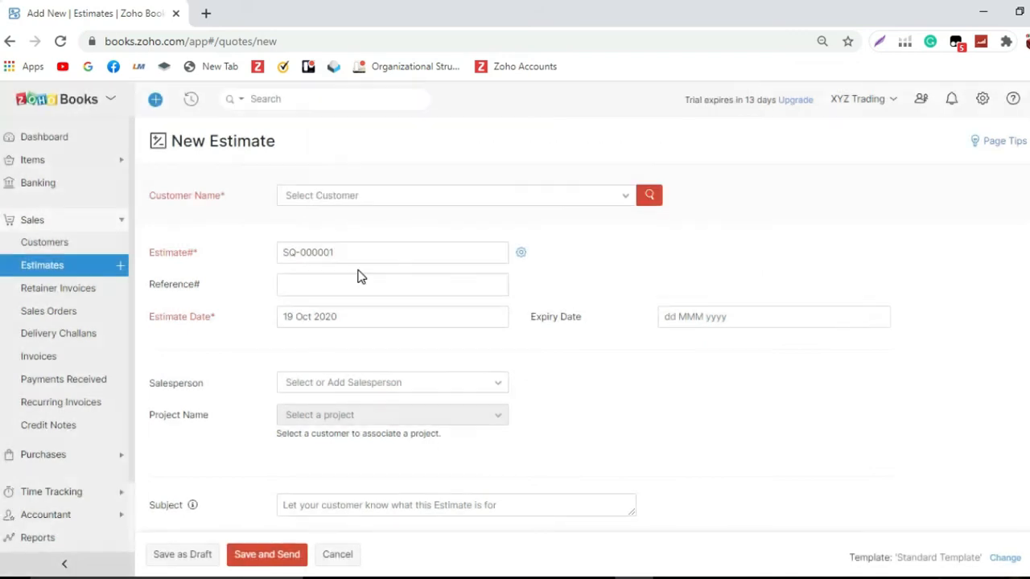
scroll(448, 260, "down", 3)
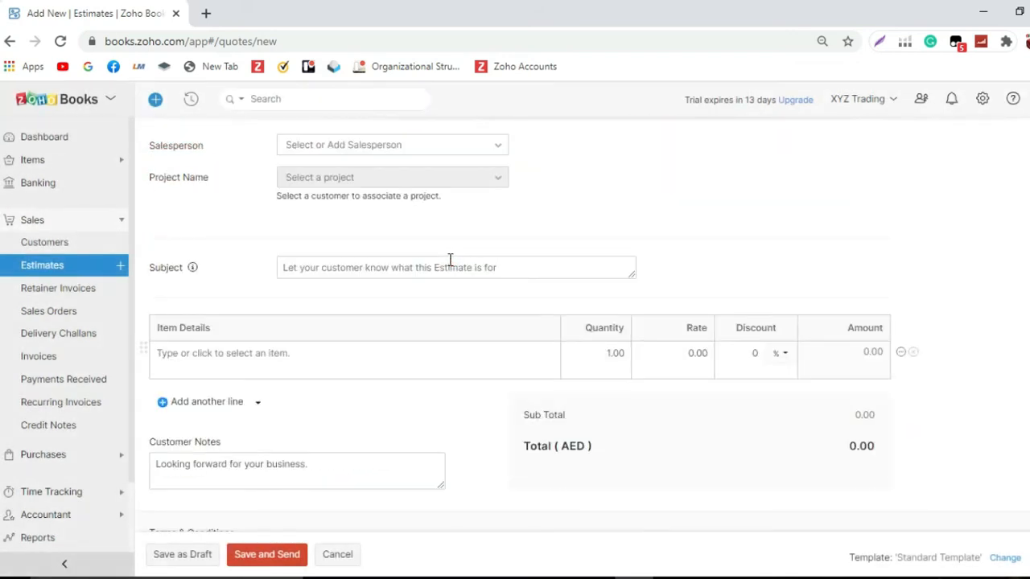
scroll(451, 266, "up", 3)
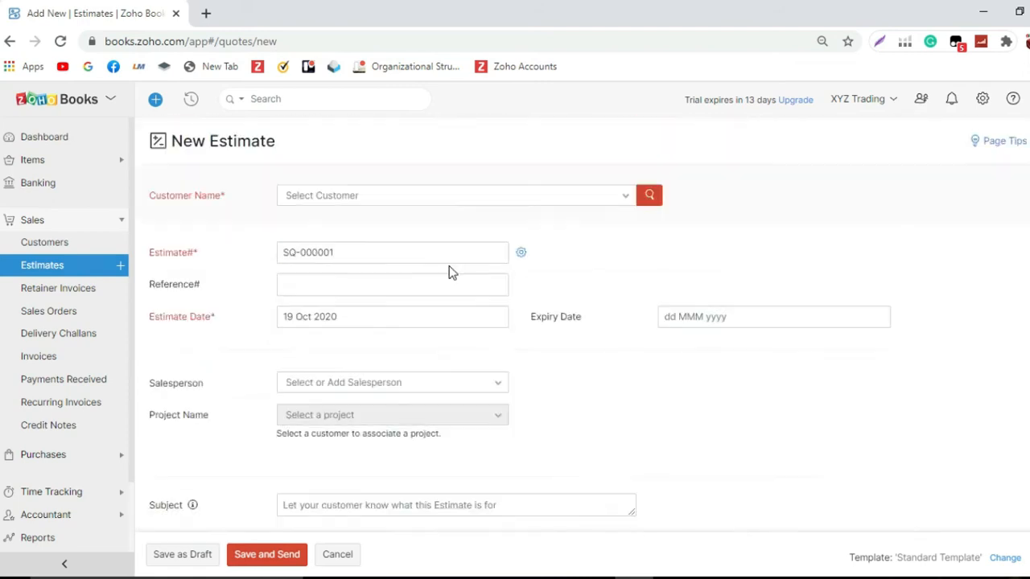
scroll(450, 272, "down", 1)
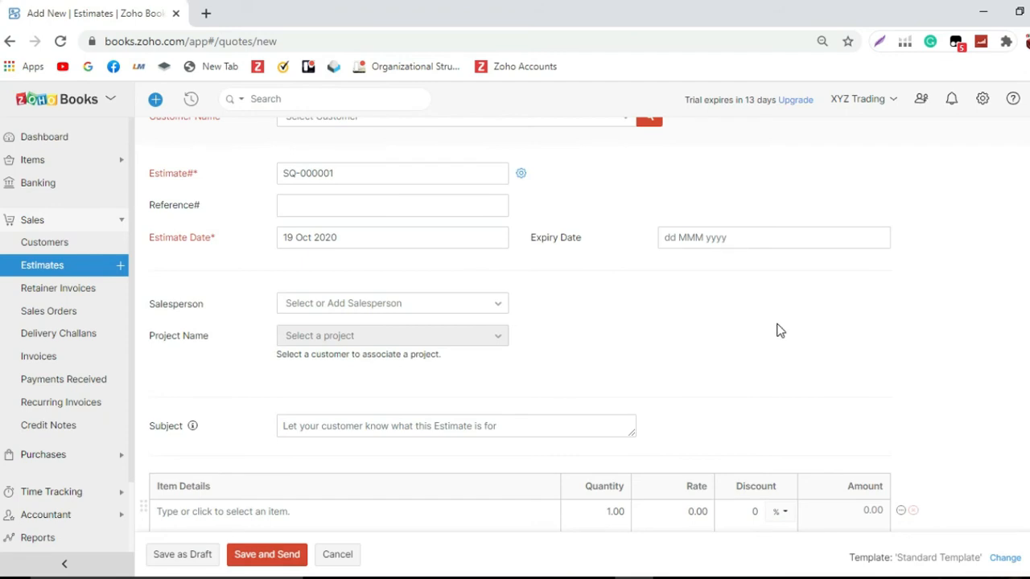
Step: Copy the new estimate page address and open it in a new browser tab
left_click(105, 41)
key("ctrl+c")
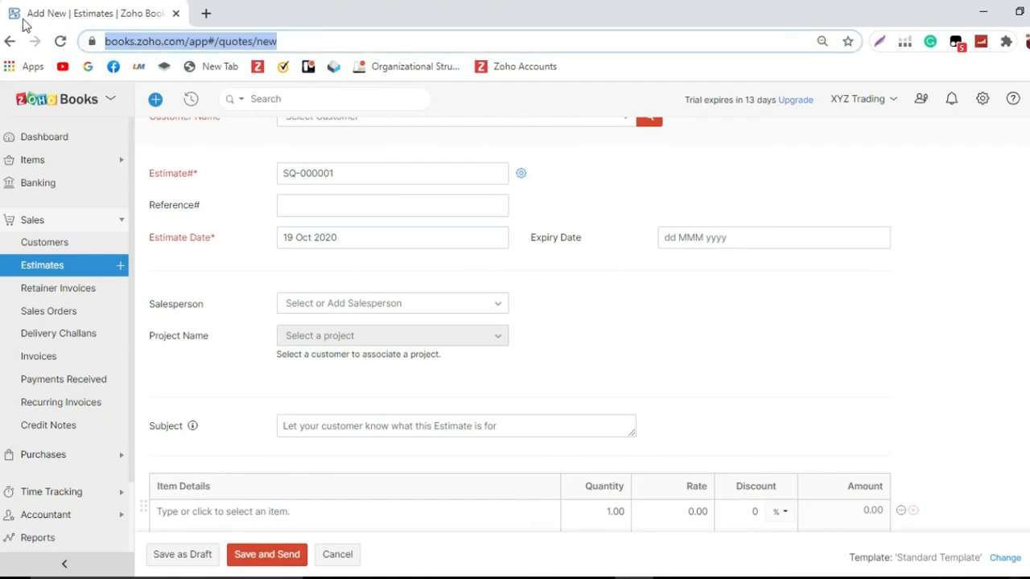
left_click(204, 12)
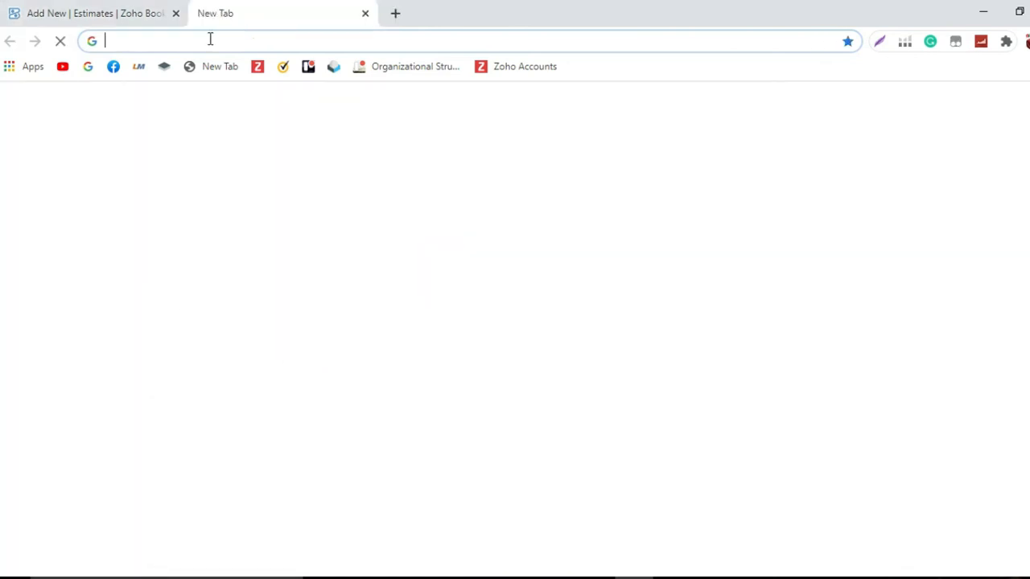
left_click(209, 39)
key("ctrl+v")
key("Return")
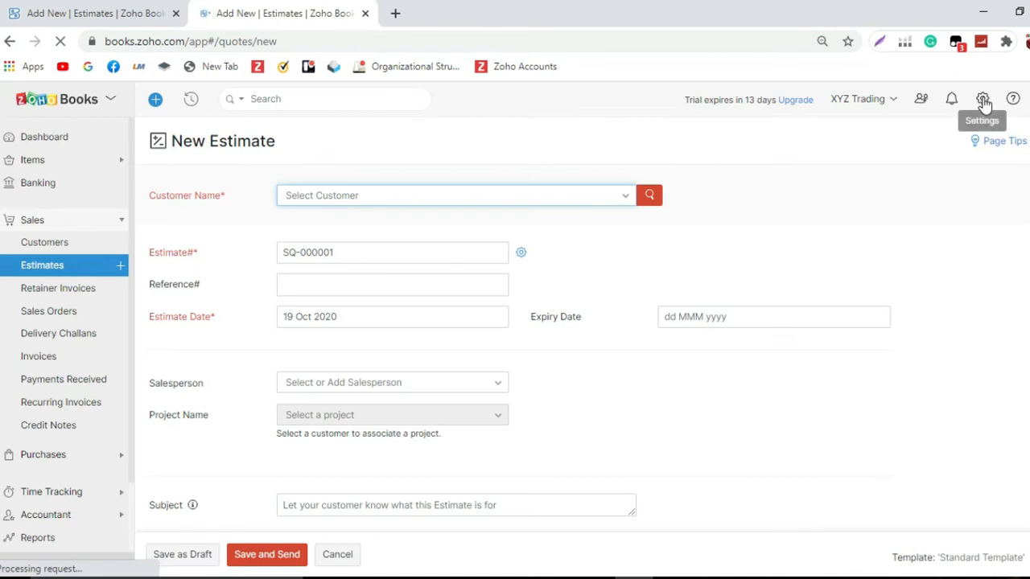
Step: Open the Estimates preferences from the Settings preferences list
left_click(982, 101)
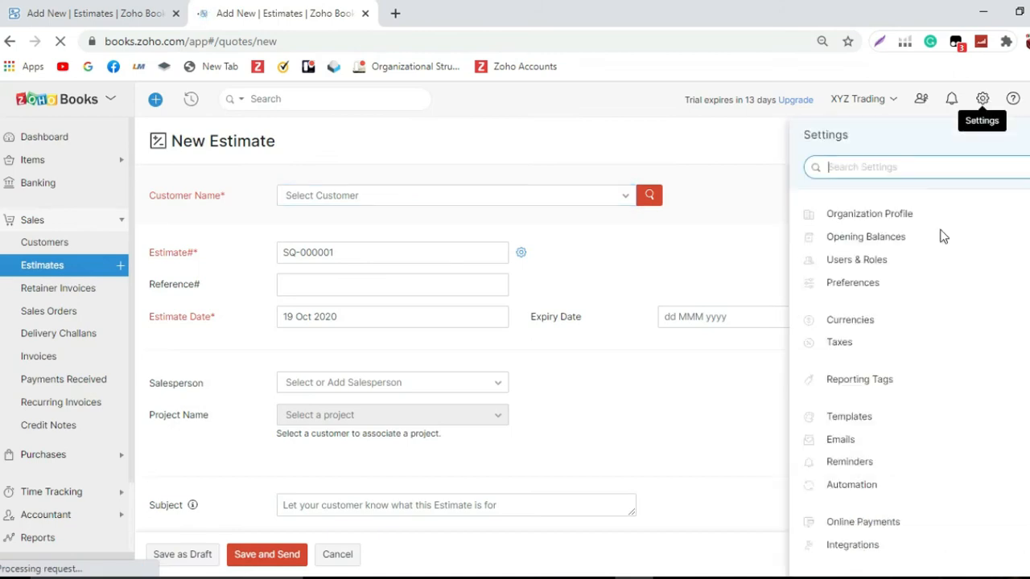
left_click(824, 288)
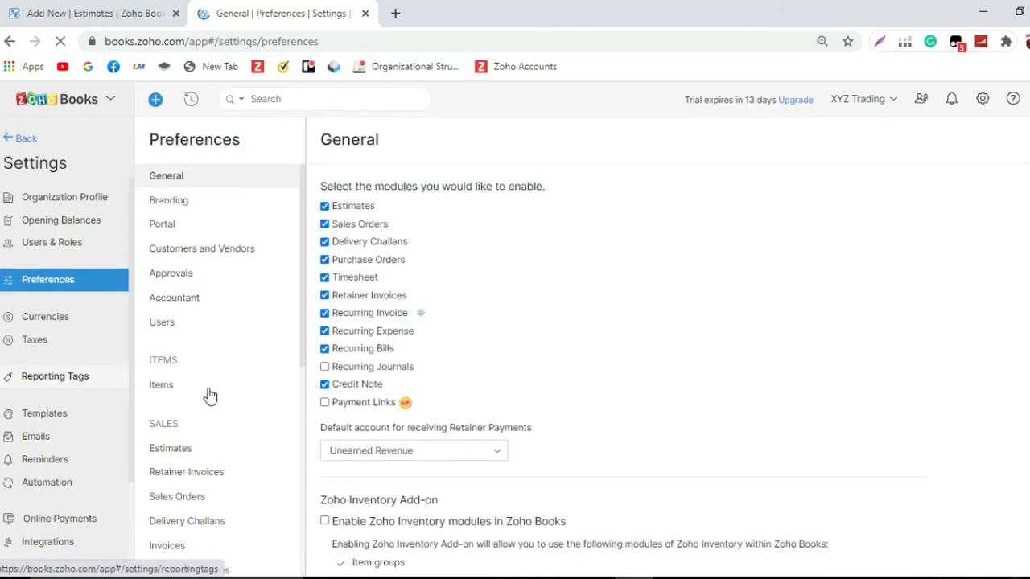
scroll(207, 395, "down", 1)
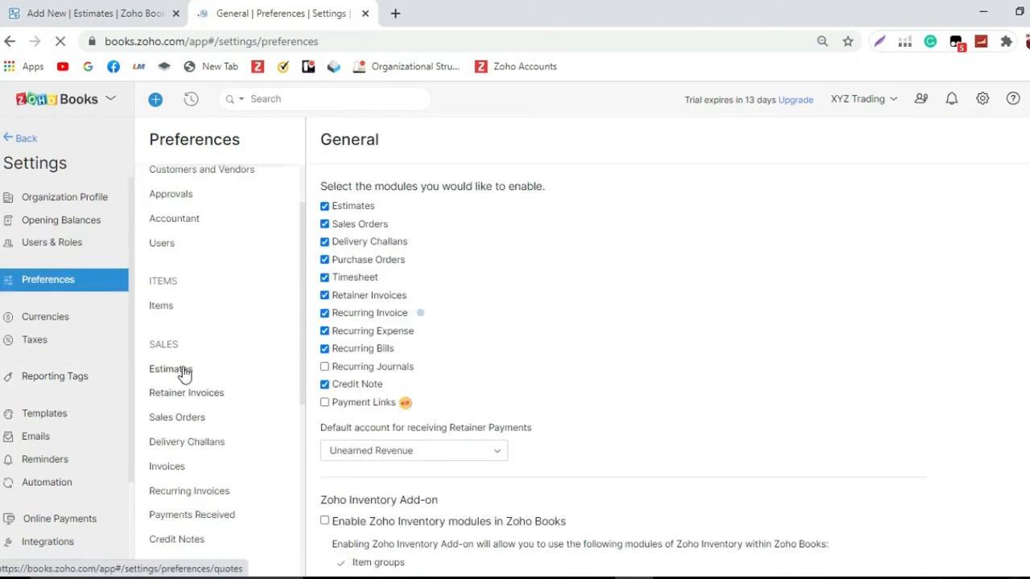
left_click(185, 373)
scroll(202, 402, "down", 1)
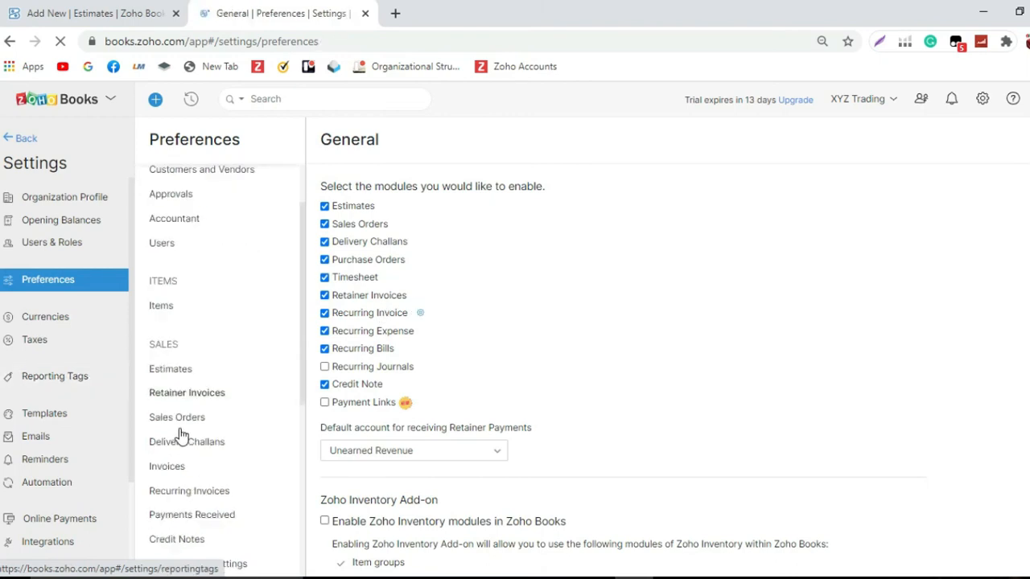
left_click(185, 373)
scroll(201, 402, "down", 1)
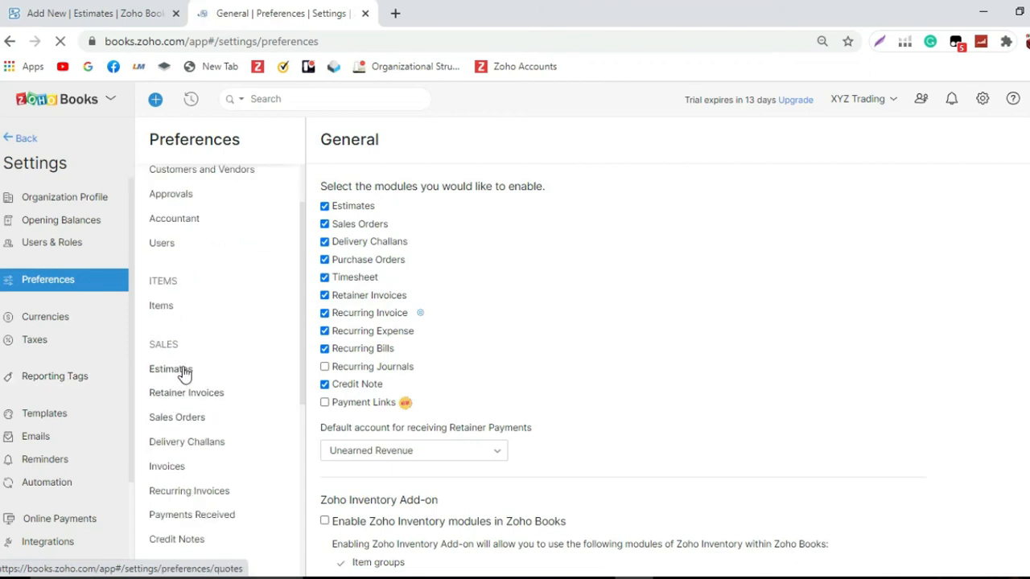
left_click(185, 373)
scroll(201, 410, "down", 1)
left_click(184, 373)
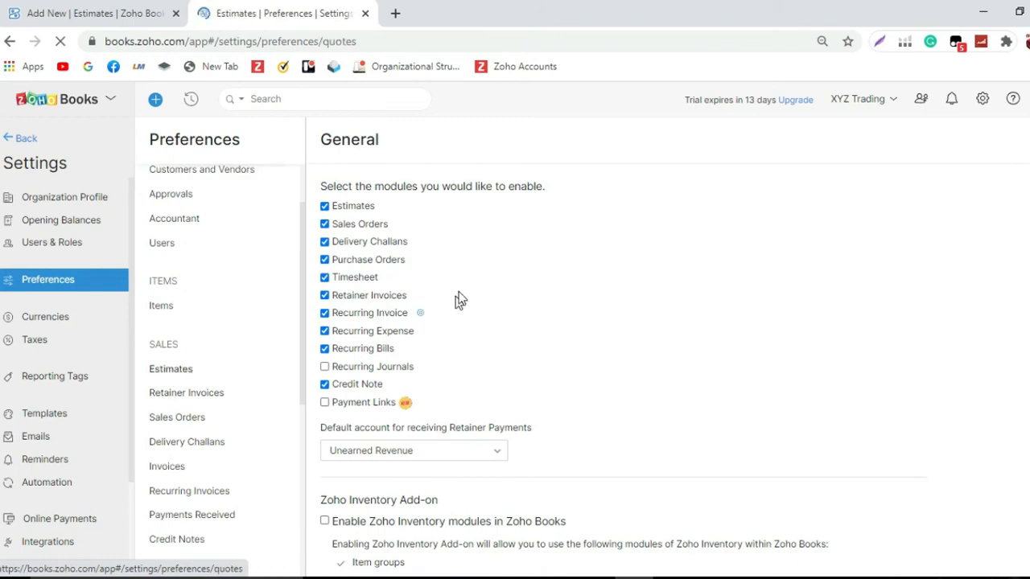
scroll(209, 400, "down", 1)
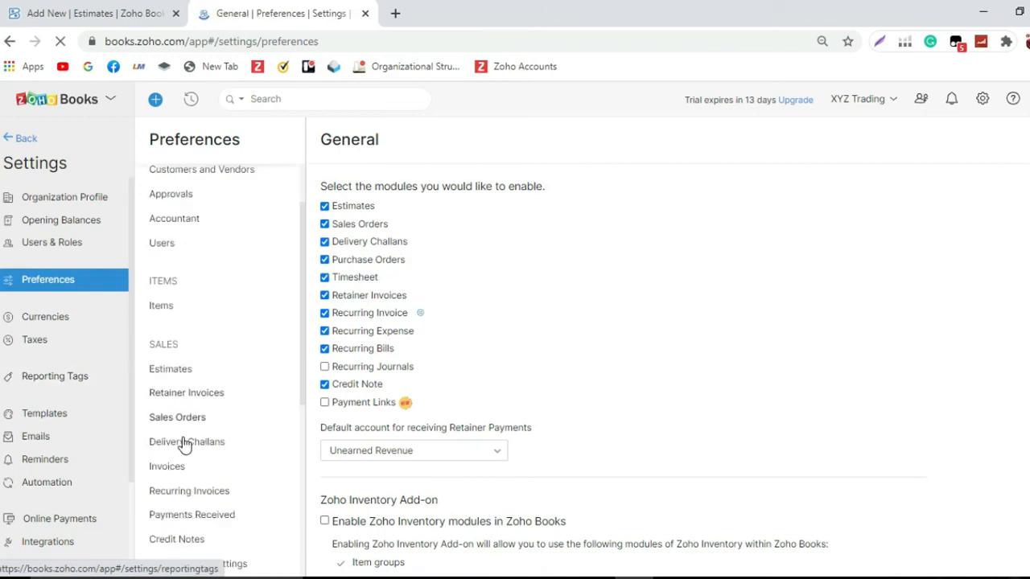
left_click(184, 373)
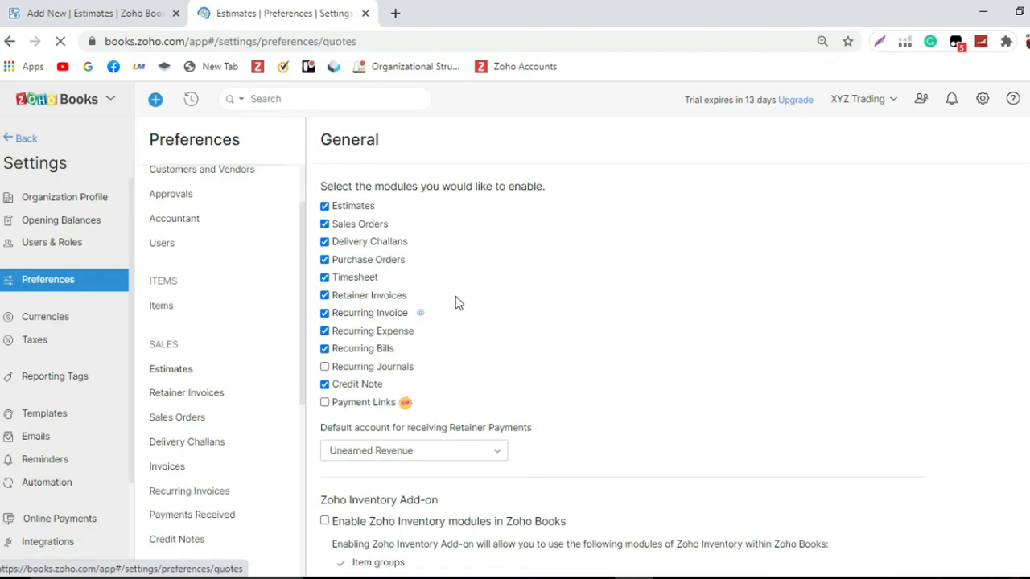
scroll(209, 401, "down", 1)
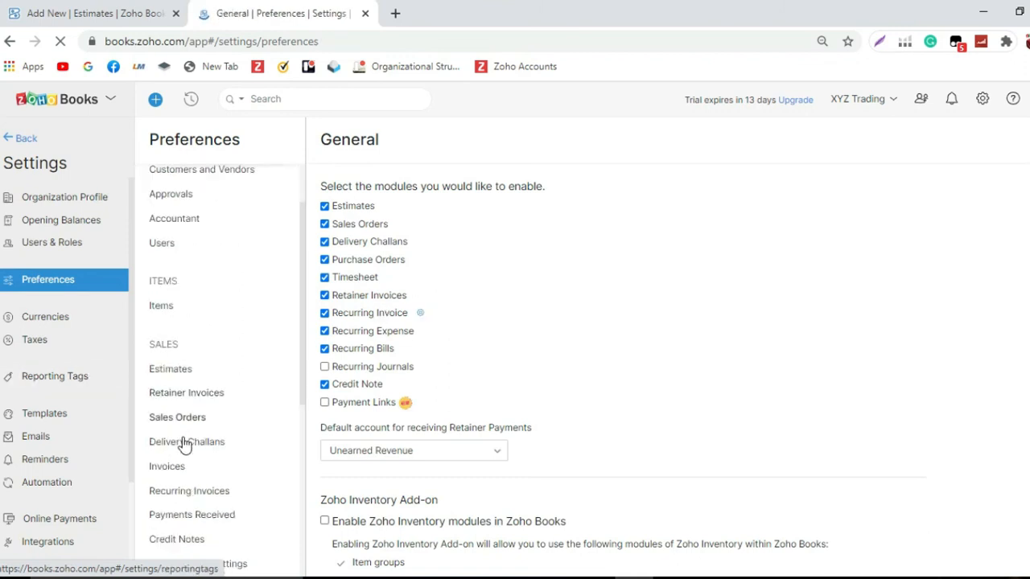
left_click(184, 372)
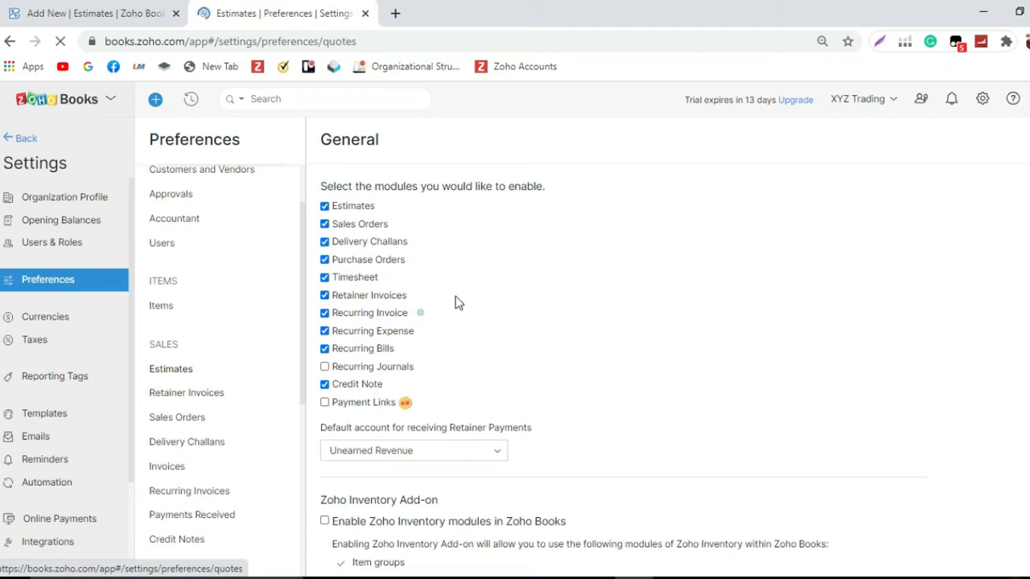
scroll(209, 401, "down", 1)
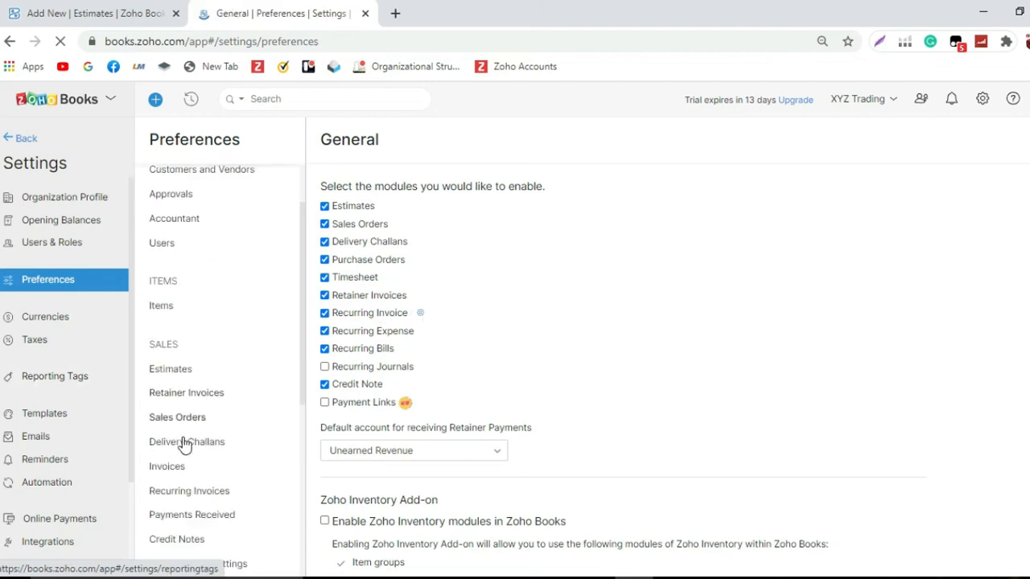
left_click(184, 373)
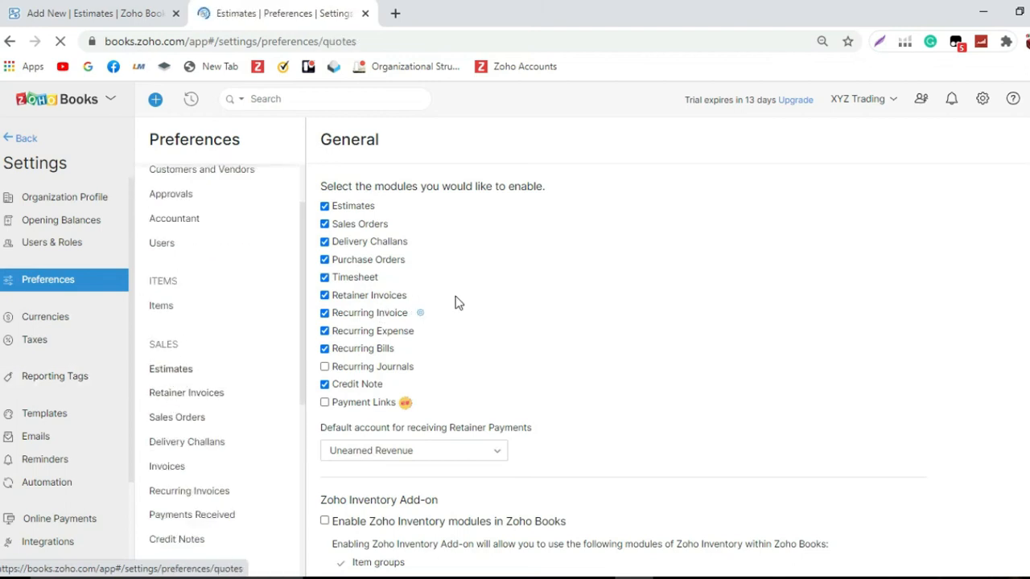
scroll(209, 401, "down", 1)
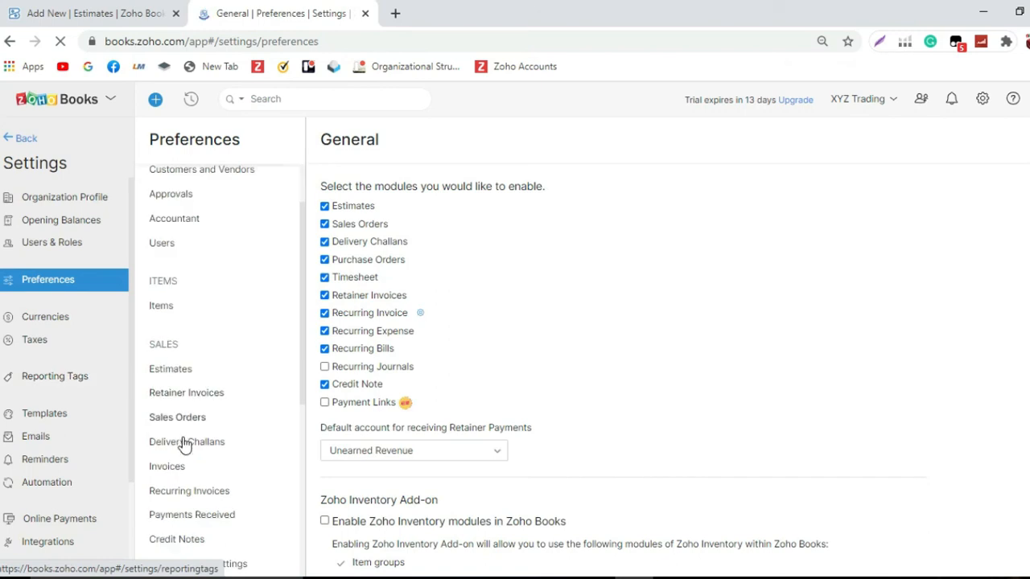
left_click(185, 373)
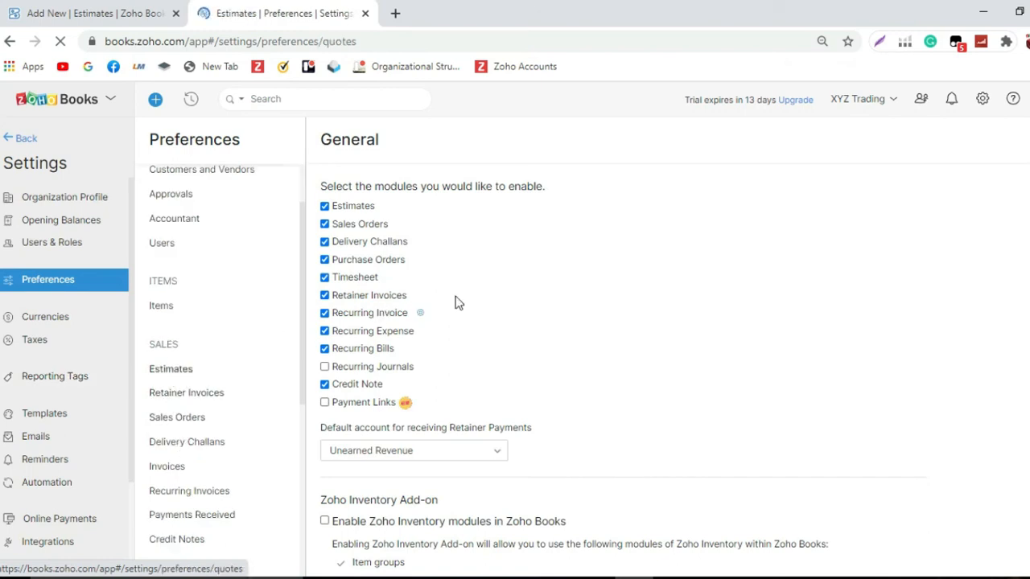
Step: Create a new estimate custom field labelled Payment Method with the Dropdown data type
left_click(435, 184)
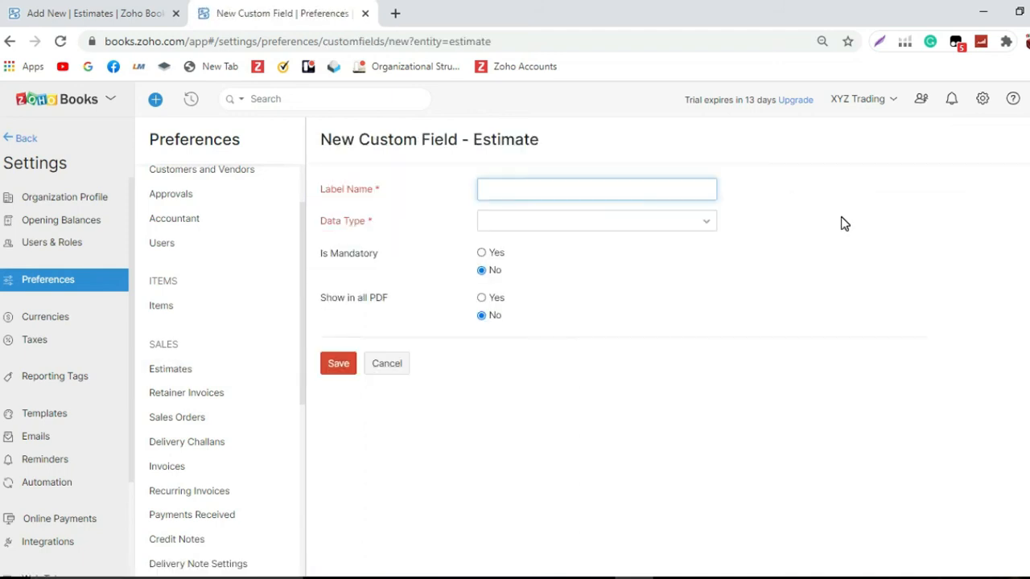
type("Payment Method")
left_click(669, 220)
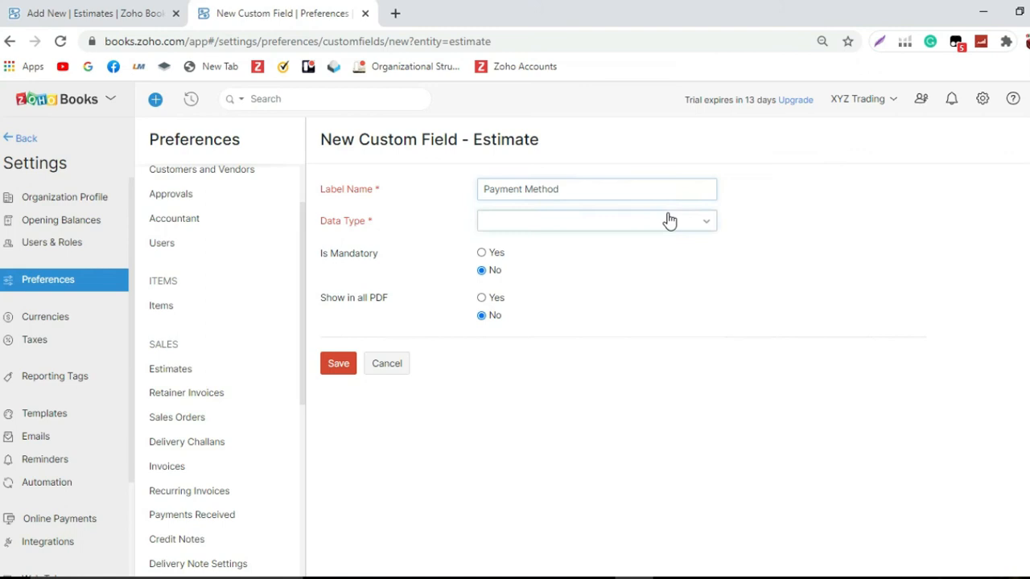
left_click(669, 220)
scroll(607, 363, "down", 1)
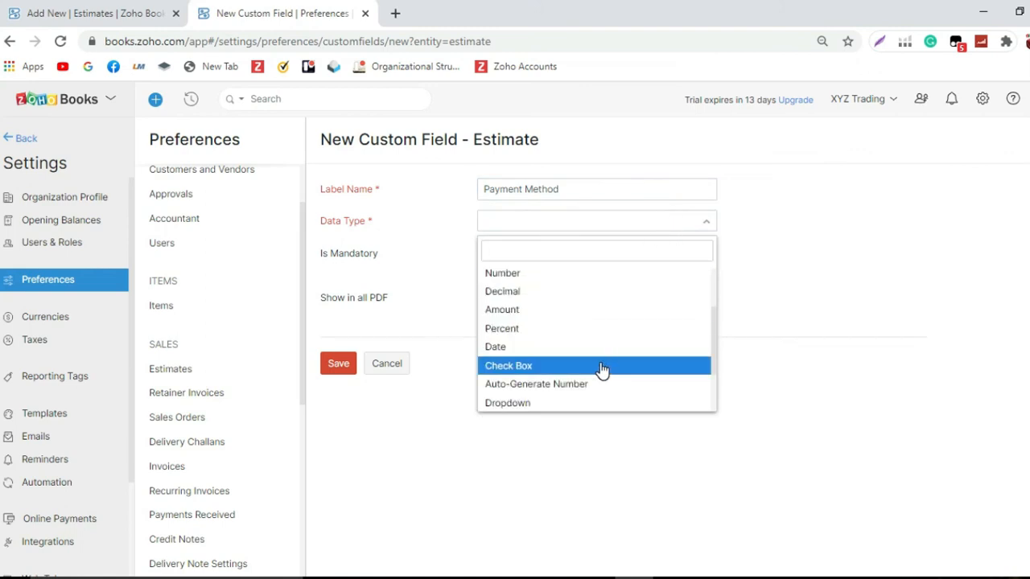
scroll(601, 369, "down", 2)
left_click(577, 330)
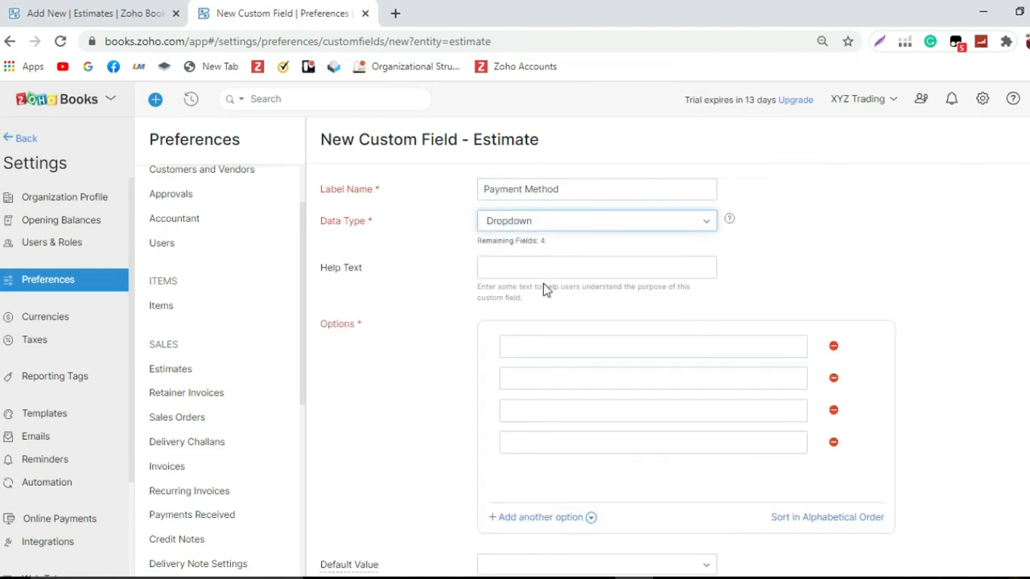
Step: Set the field's help text to Bank Transfer and add Bank Transfer as the first dropdown option
left_click(554, 260)
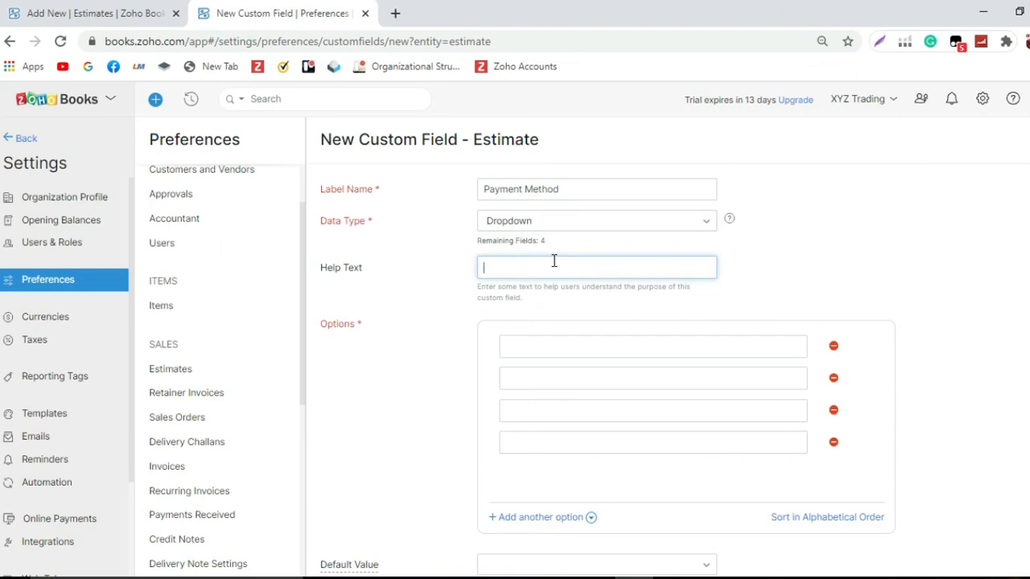
type("Bank Transfer")
left_click_drag(577, 265, 450, 267)
key("ctrl+c")
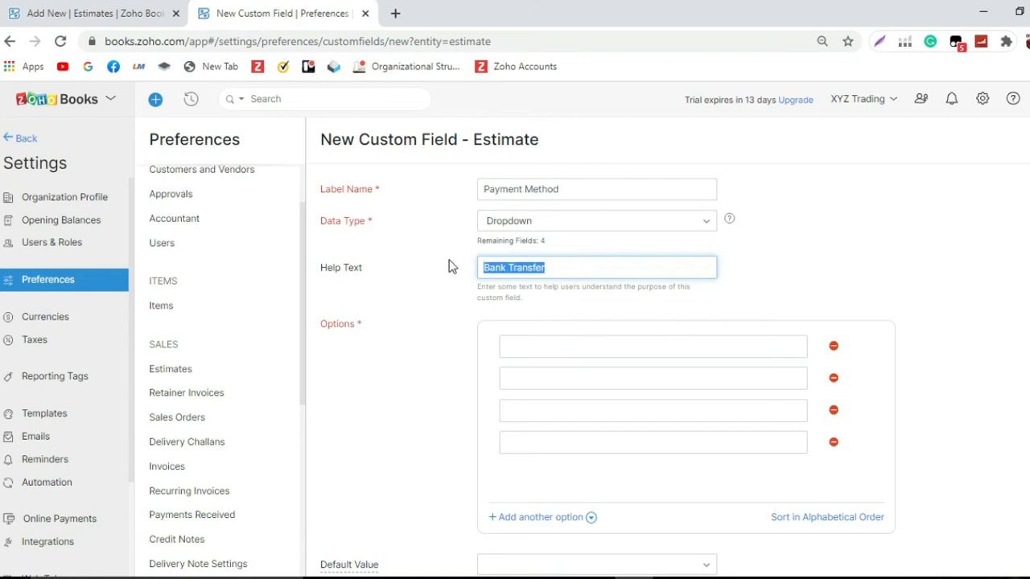
left_click(612, 338)
key("ctrl+v")
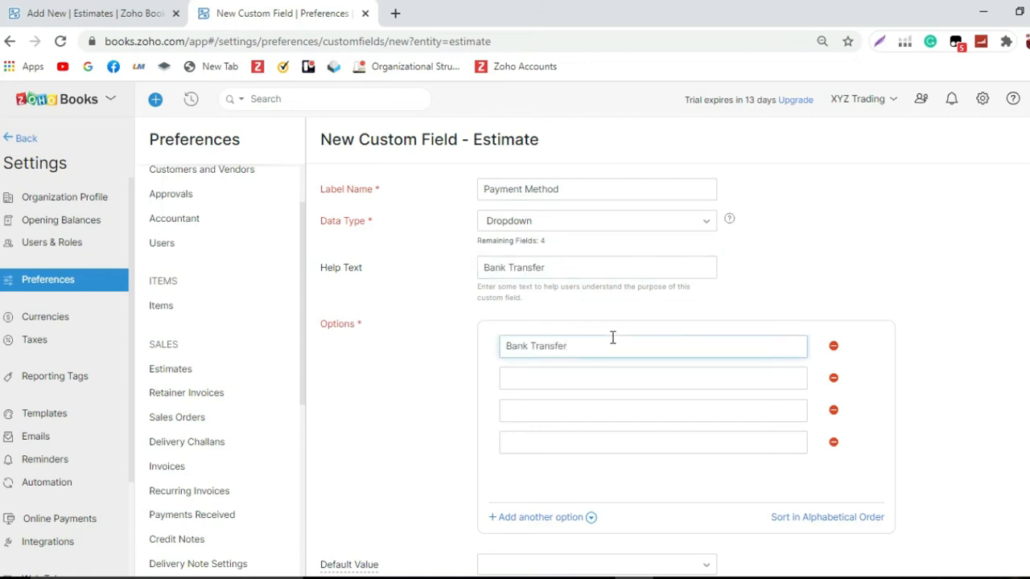
left_click(586, 381)
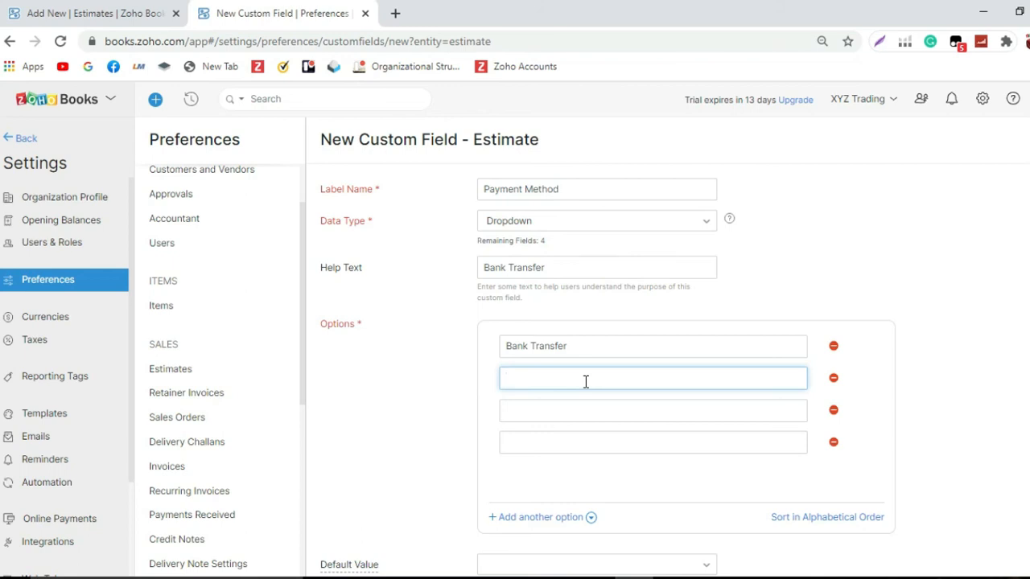
Step: Add Cheque and Cash as the second and third dropdown options
type("Cheque")
left_click(575, 410)
type("Cas")
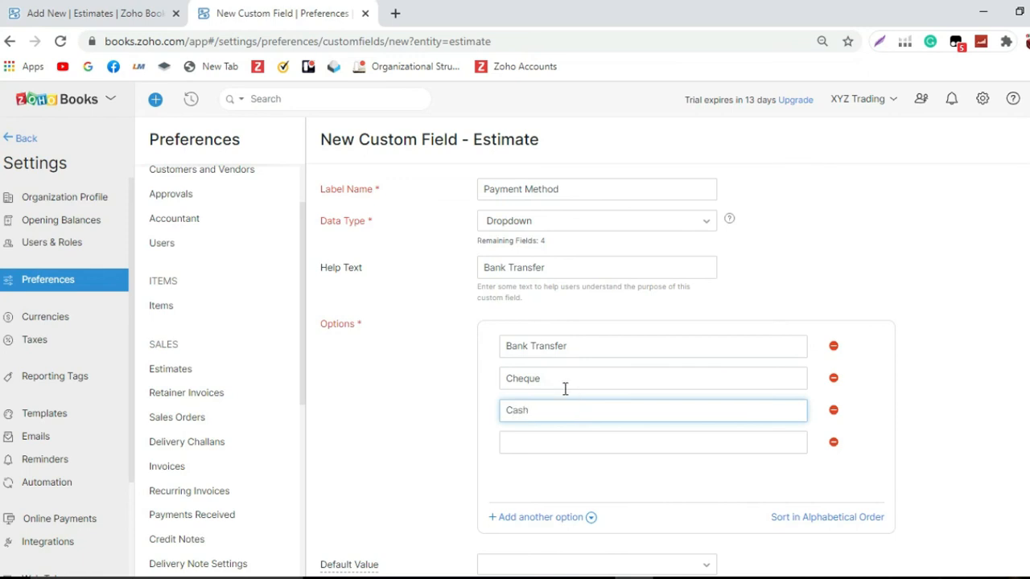
Step: Make the Payment Method field mandatory and shown in all PDFs, and save it
scroll(555, 406, "down", 2)
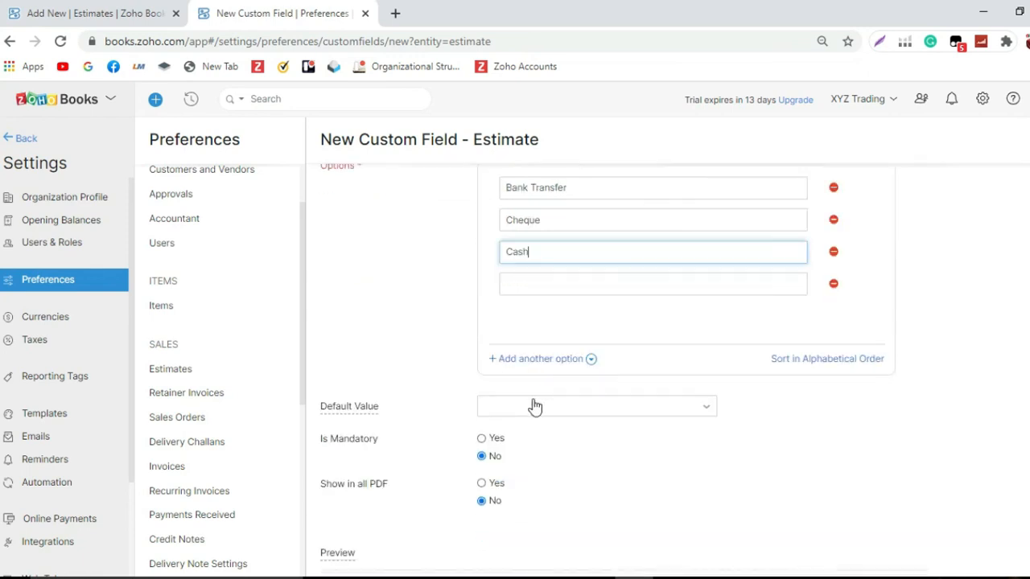
left_click(482, 438)
left_click(482, 482)
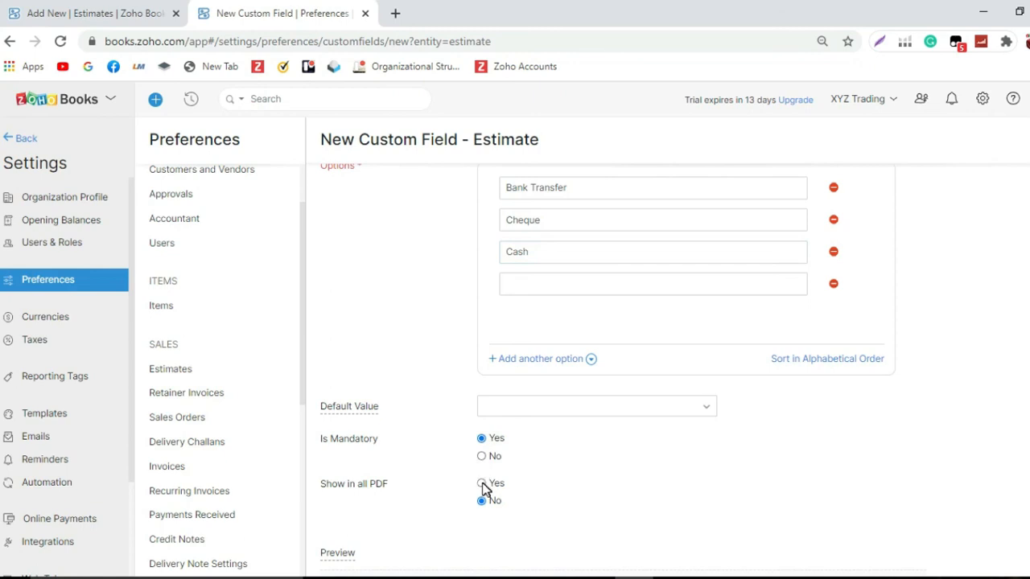
scroll(483, 482, "down", 2)
left_click(338, 530)
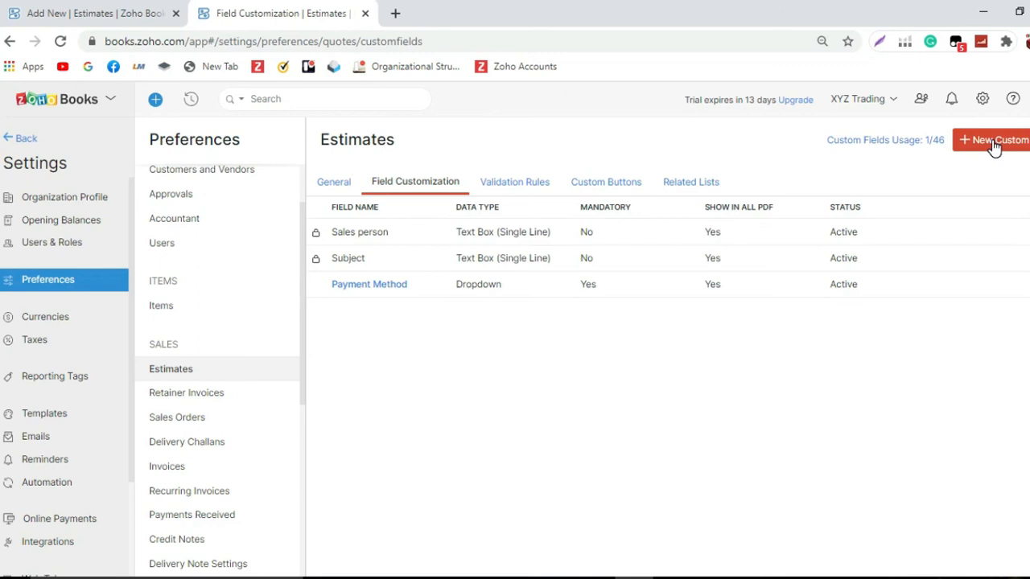
Step: Create another estimate custom field labelled Payment Terms with the Dropdown data type
left_click(994, 143)
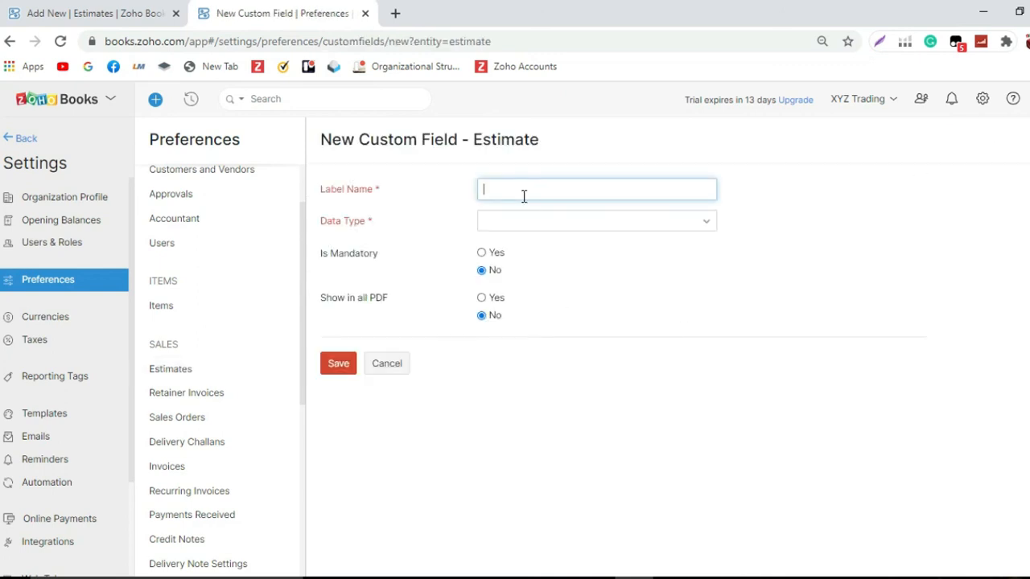
type("Payment Terms")
left_click(547, 220)
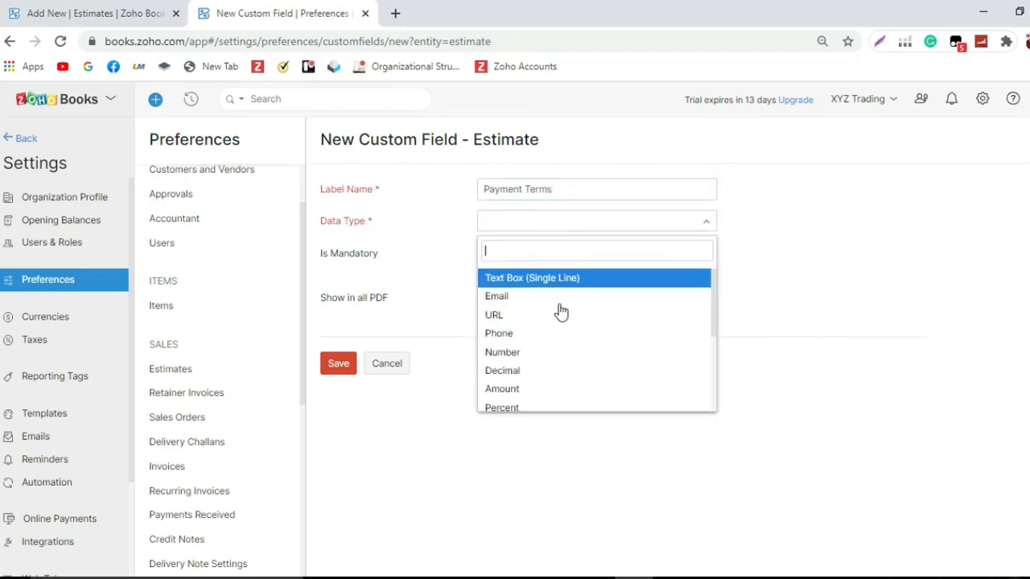
scroll(556, 376, "down", 1)
scroll(557, 376, "down", 1)
left_click(551, 330)
left_click(564, 264)
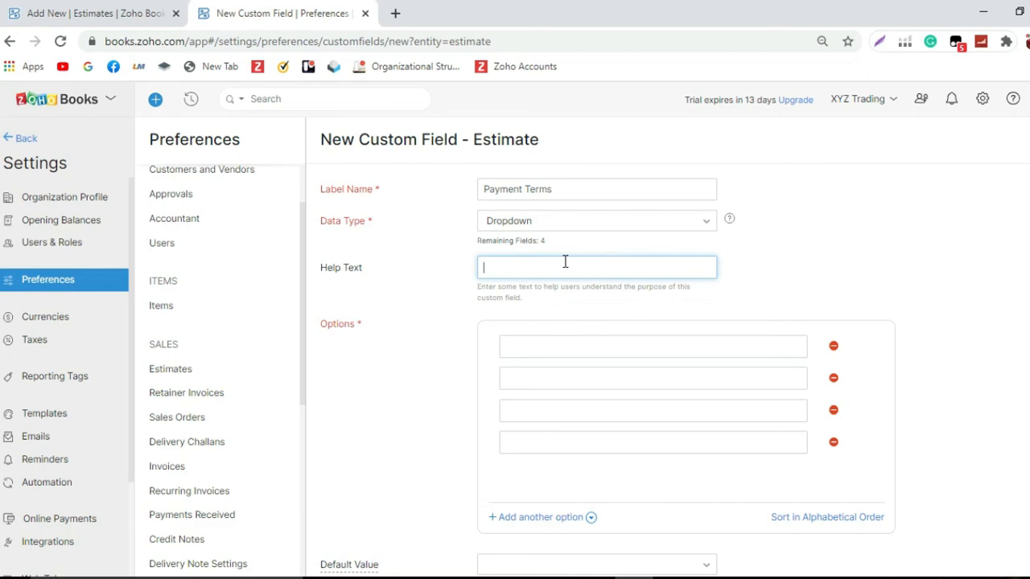
Step: Set the help text to 100% Prepaid and add 100% Prepaid as the first dropdown option
type("100% Prepaid")
key("ctrl+a")
key("ctrl+c")
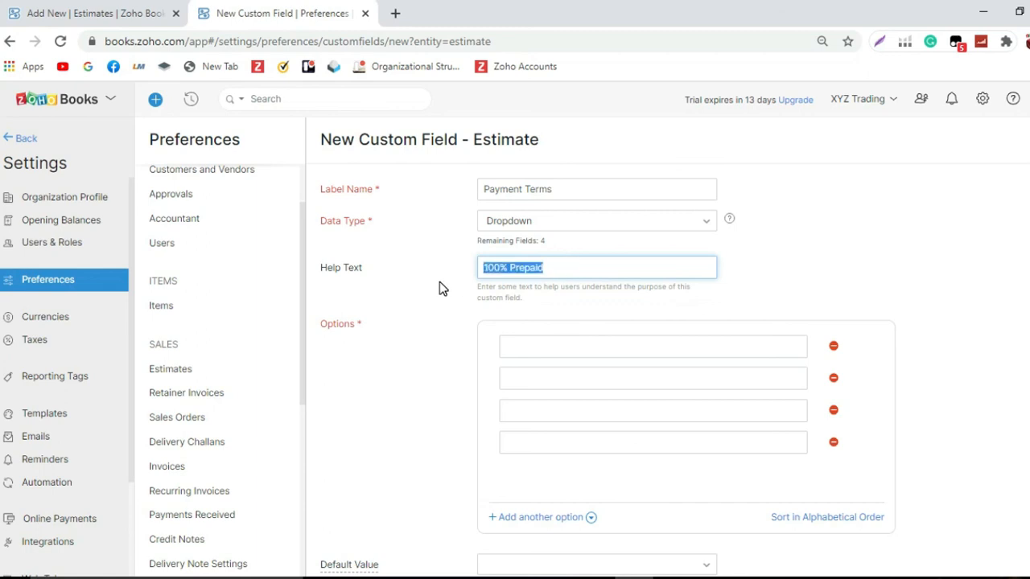
left_click(559, 343)
key("ctrl+v")
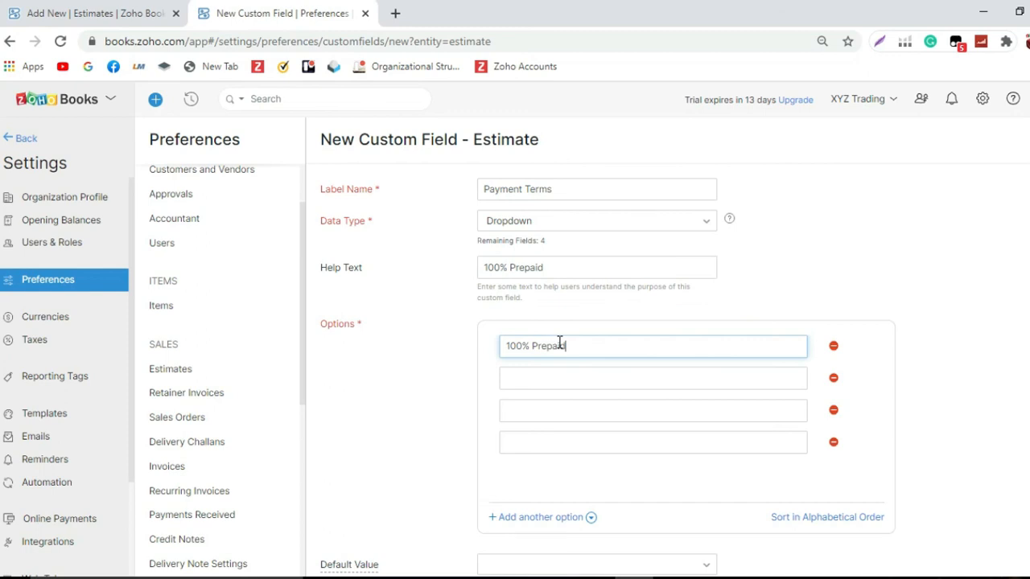
Step: Add Net 30 as the second dropdown option
left_click(562, 380)
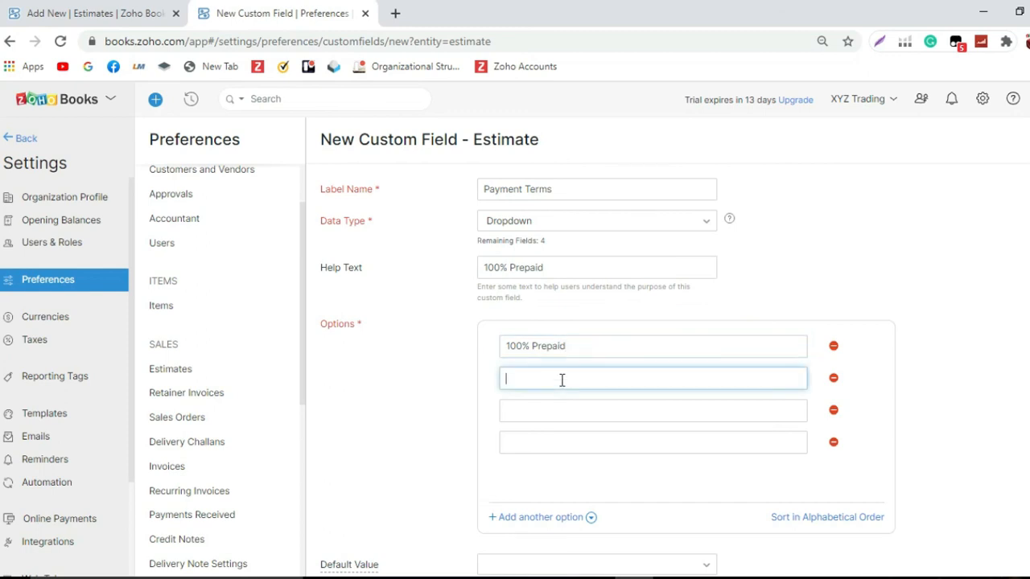
type("Net 30")
left_click(551, 411)
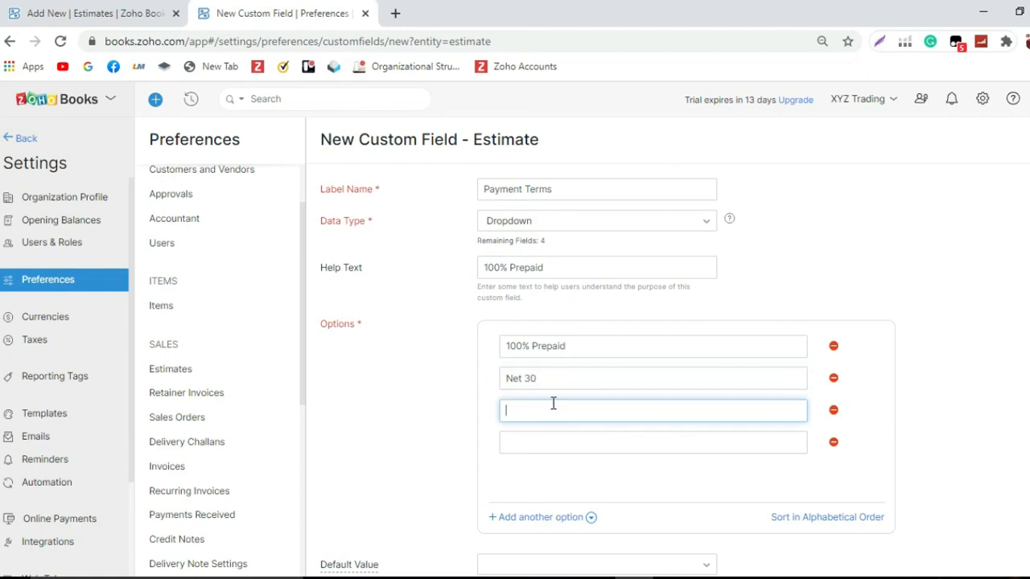
Step: Make the Payment Terms field mandatory and shown in all PDFs, and save it
scroll(551, 411, "down", 3)
left_click(492, 360)
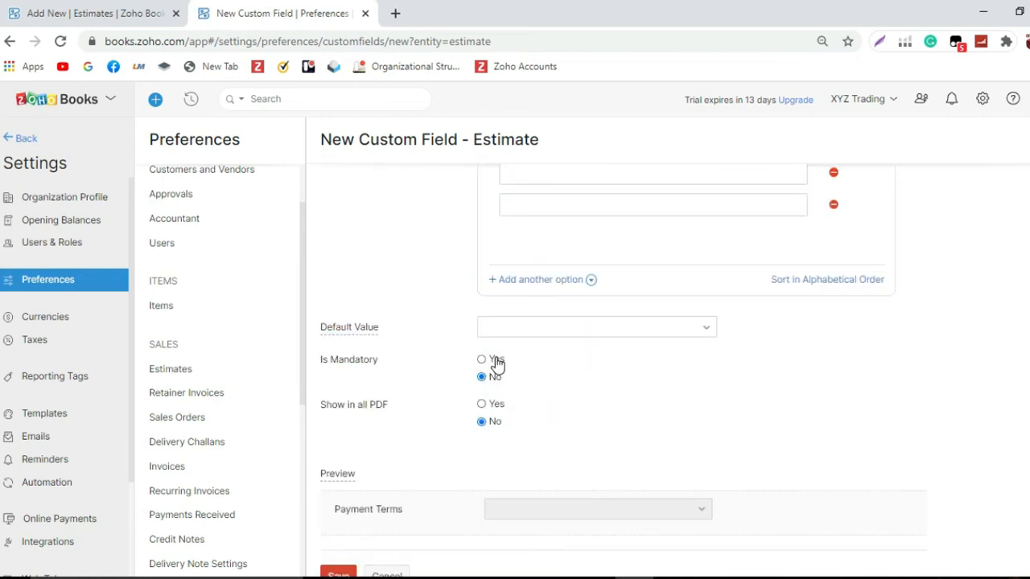
left_click(495, 404)
scroll(374, 494, "down", 1)
left_click(345, 531)
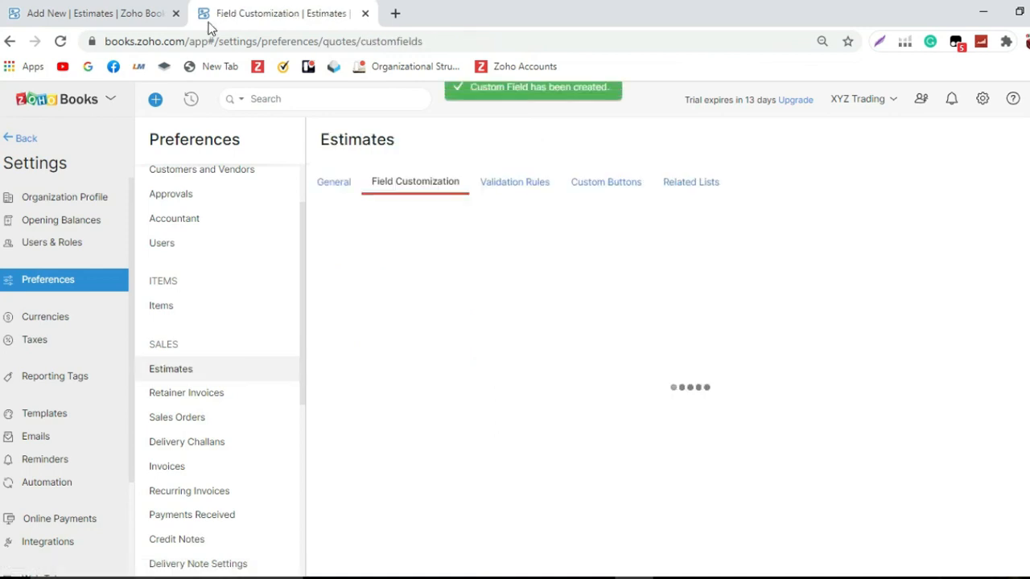
Step: Open a fresh new estimate form from the Estimates list in the first tab
left_click(131, 20)
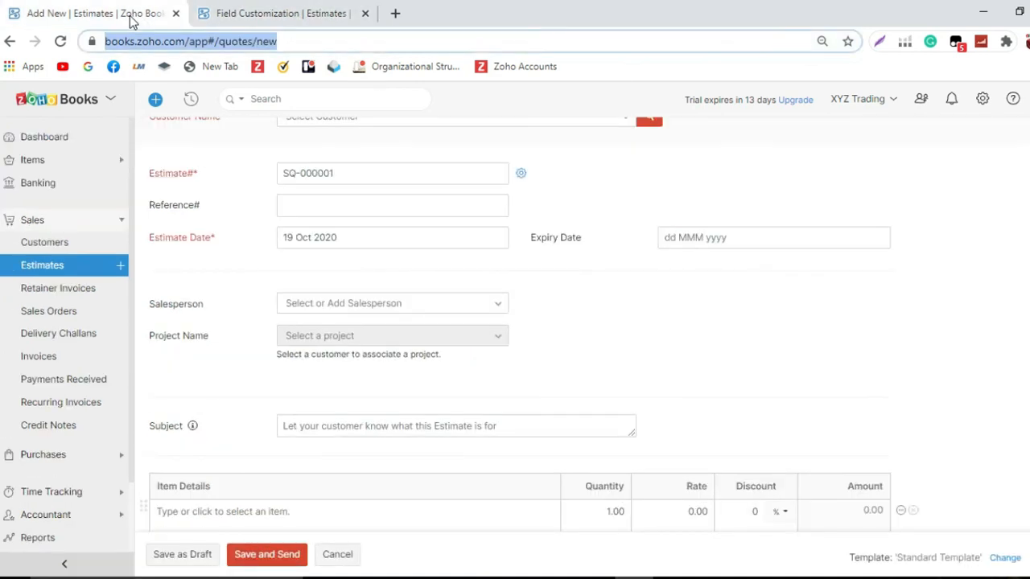
left_click(63, 266)
left_click(559, 127)
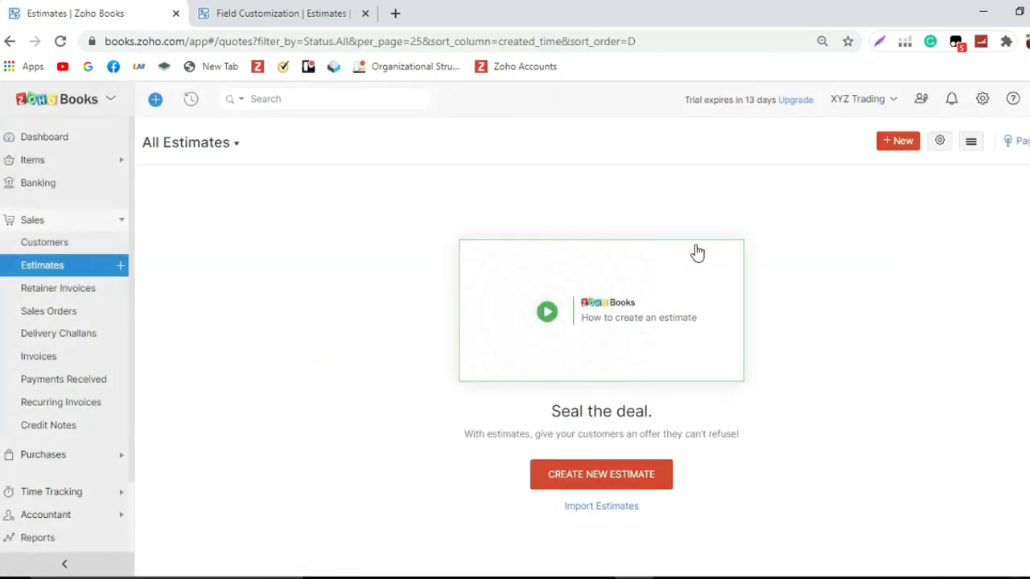
left_click(901, 142)
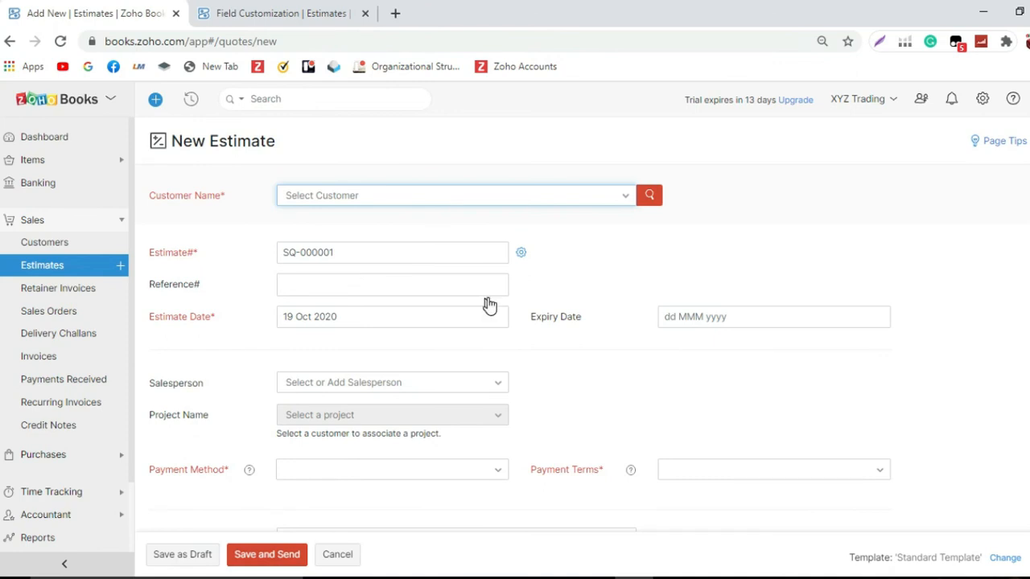
Step: Check the Payment Method and Payment Terms dropdown choices on the new estimate form
scroll(489, 304, "down", 1)
left_click(474, 391)
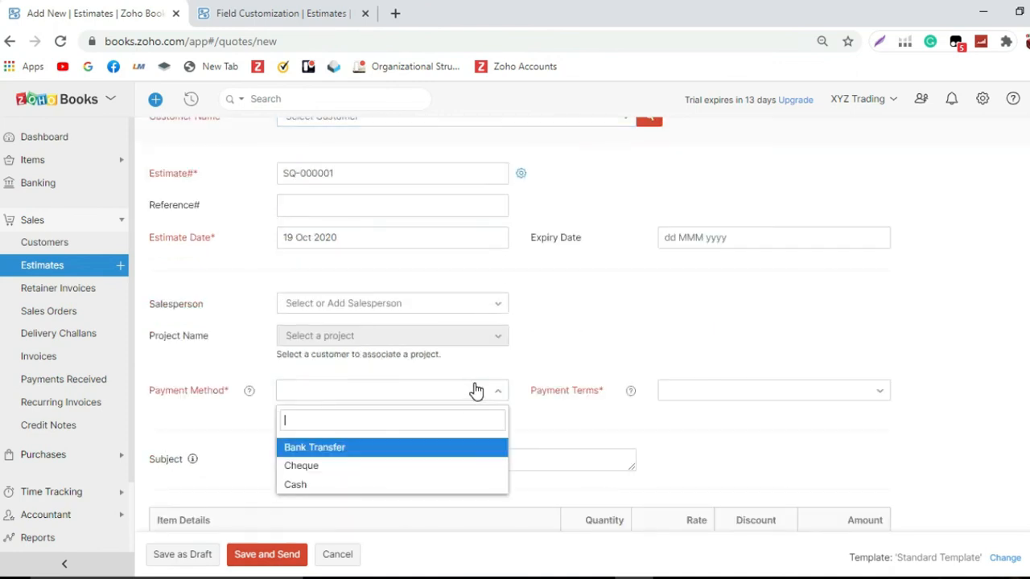
left_click(716, 400)
scroll(720, 398, "down", 1)
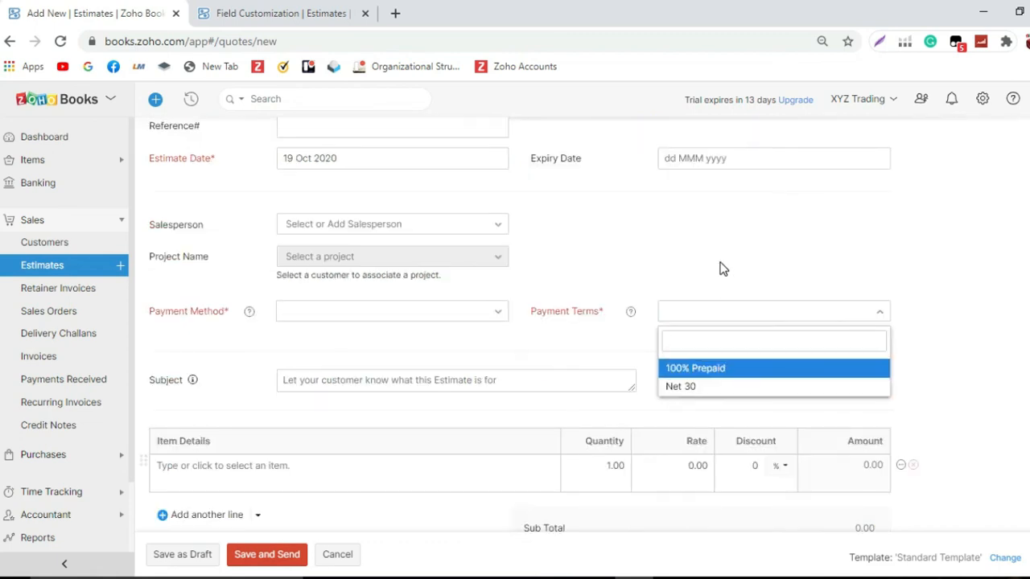
left_click(684, 259)
scroll(680, 260, "down", 1)
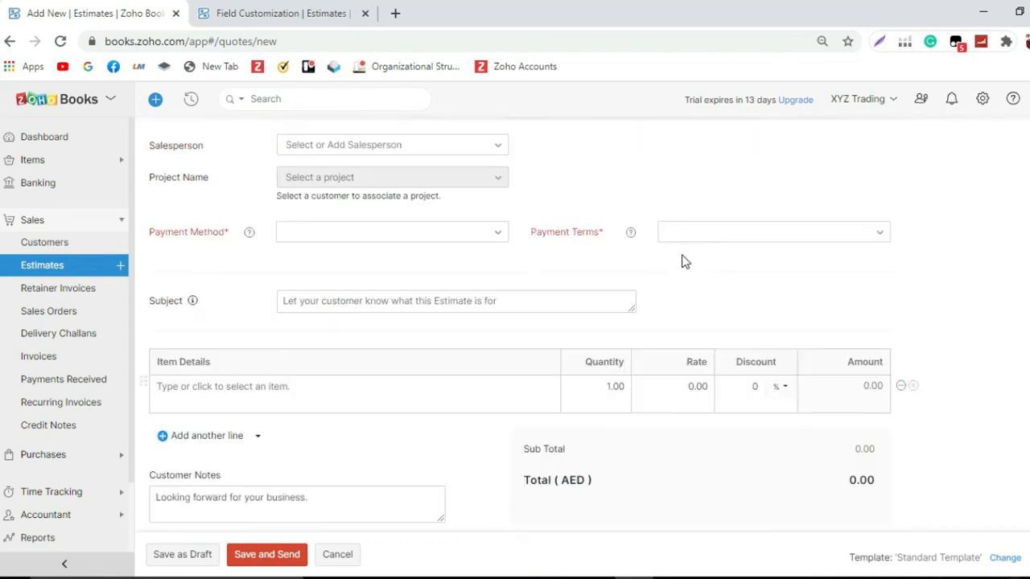
Step: Open the Accountant preferences in the settings tab
left_click(259, 16)
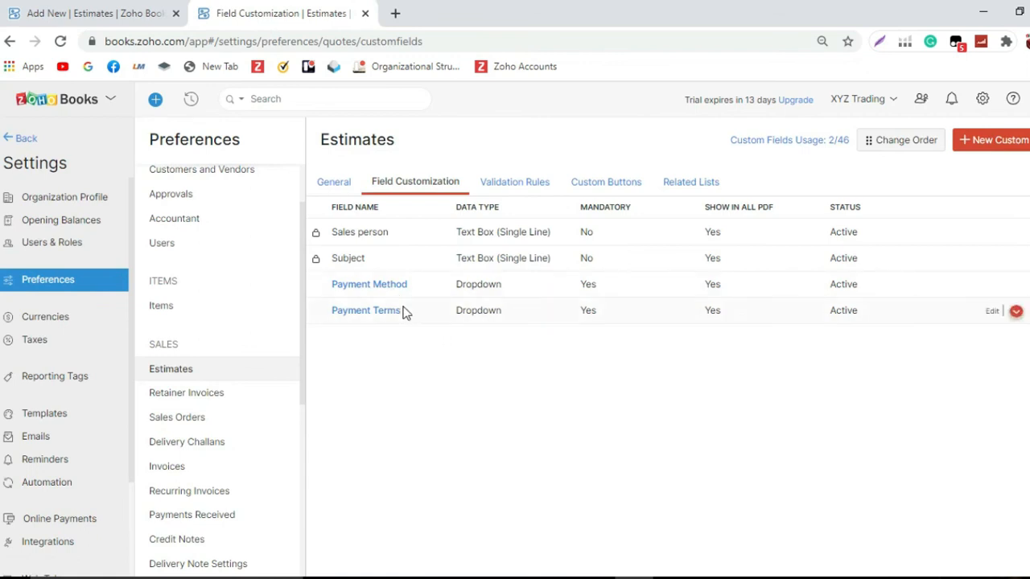
scroll(253, 244, "up", 1)
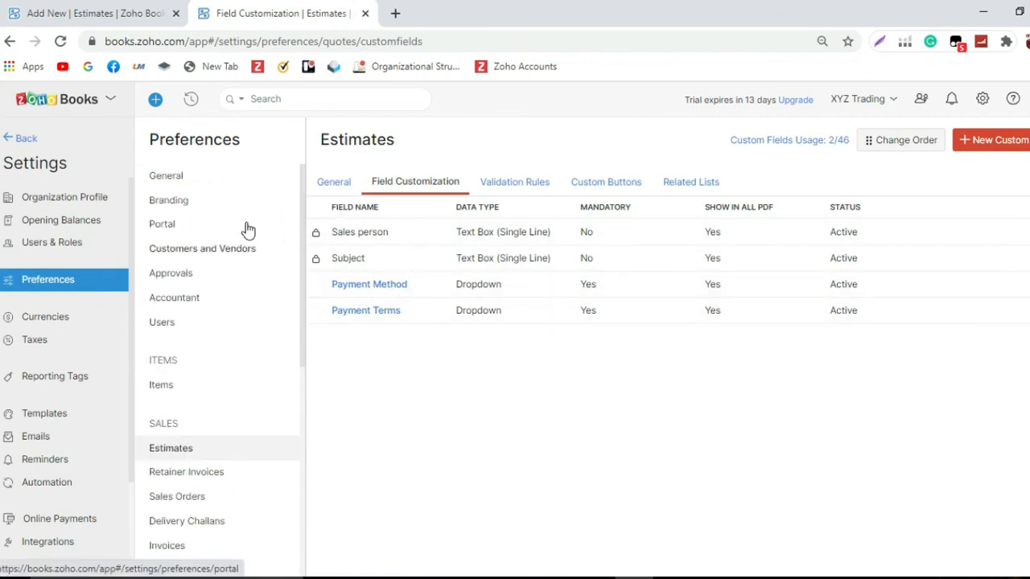
scroll(246, 233, "down", 2)
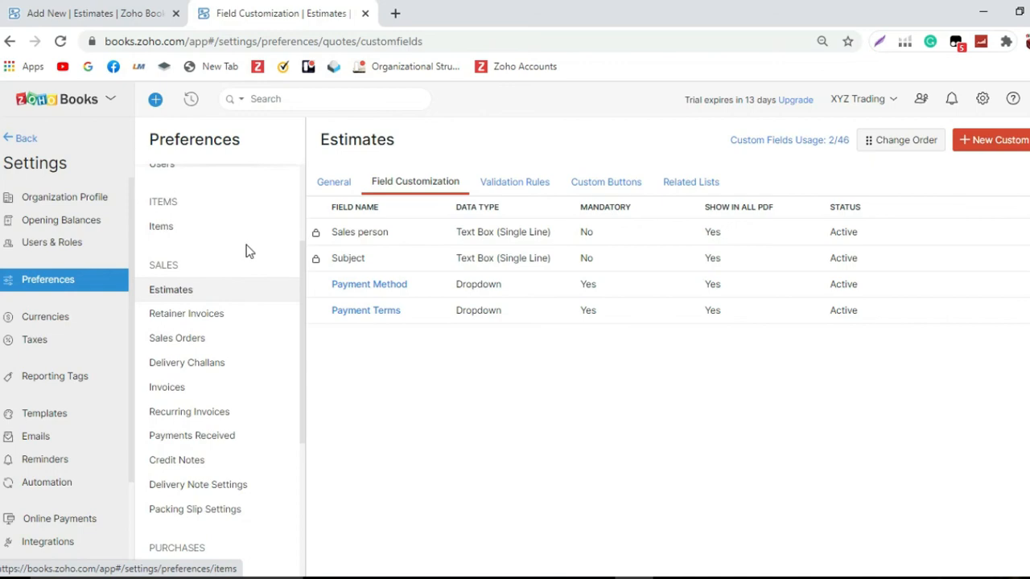
scroll(244, 257, "down", 3)
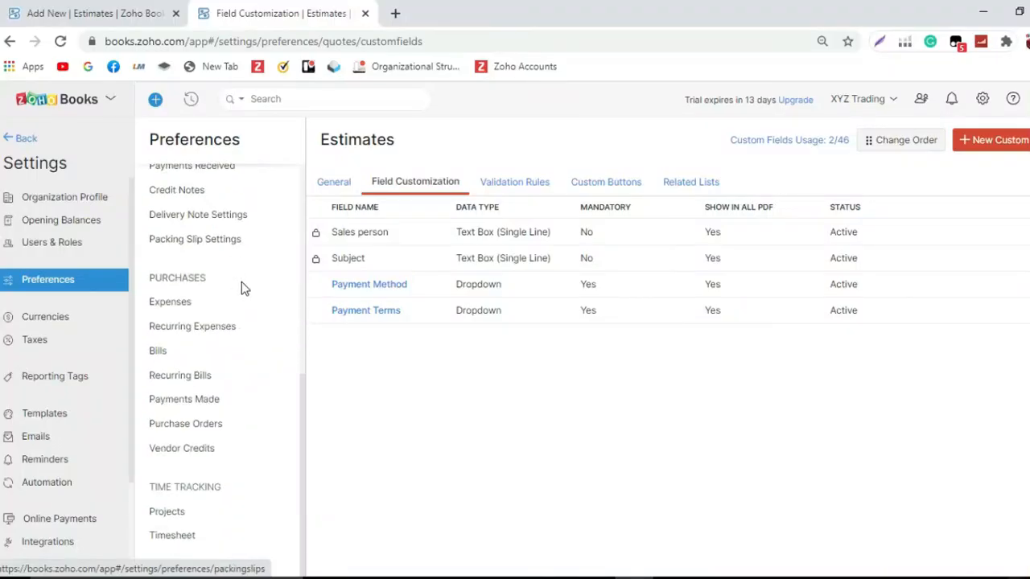
scroll(241, 296, "up", 5)
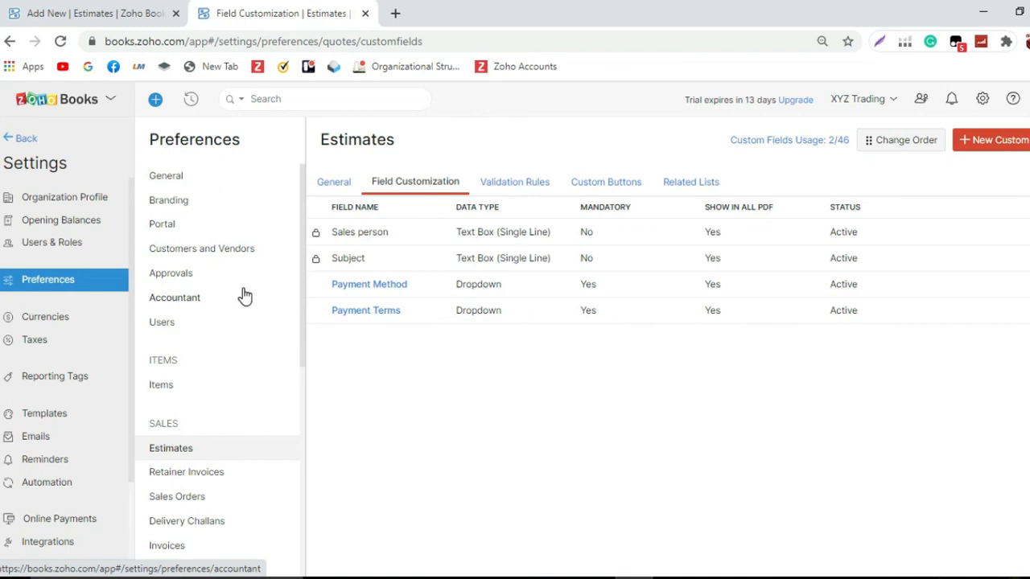
scroll(243, 292, "down", 5)
scroll(242, 288, "up", 1)
scroll(243, 299, "up", 5)
left_click(181, 303)
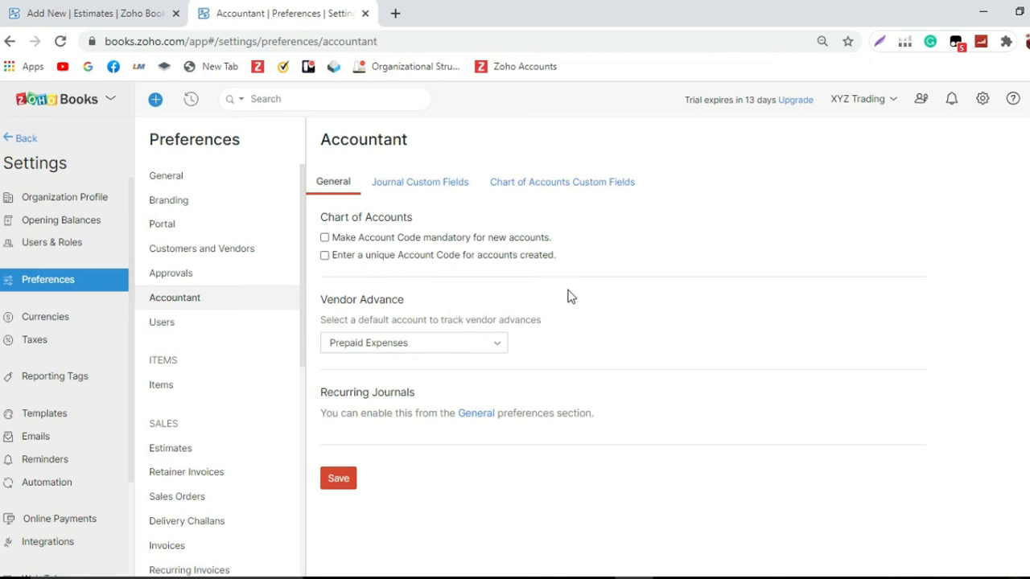
Step: Create a new vendor advance account named Cash Advances to Suppliers and select it
left_click(497, 347)
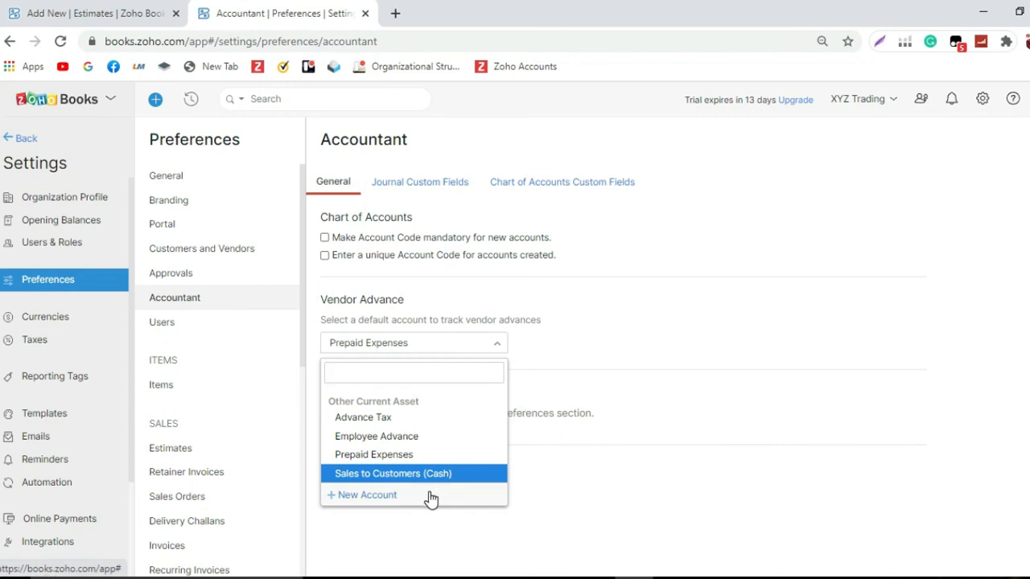
left_click(366, 494)
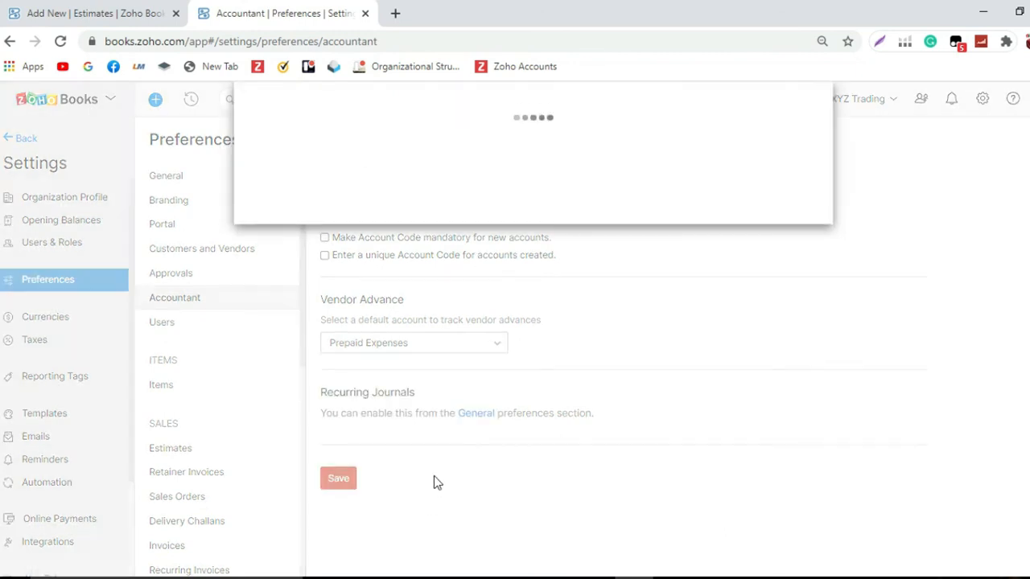
type("Cash Advances to Suppliers")
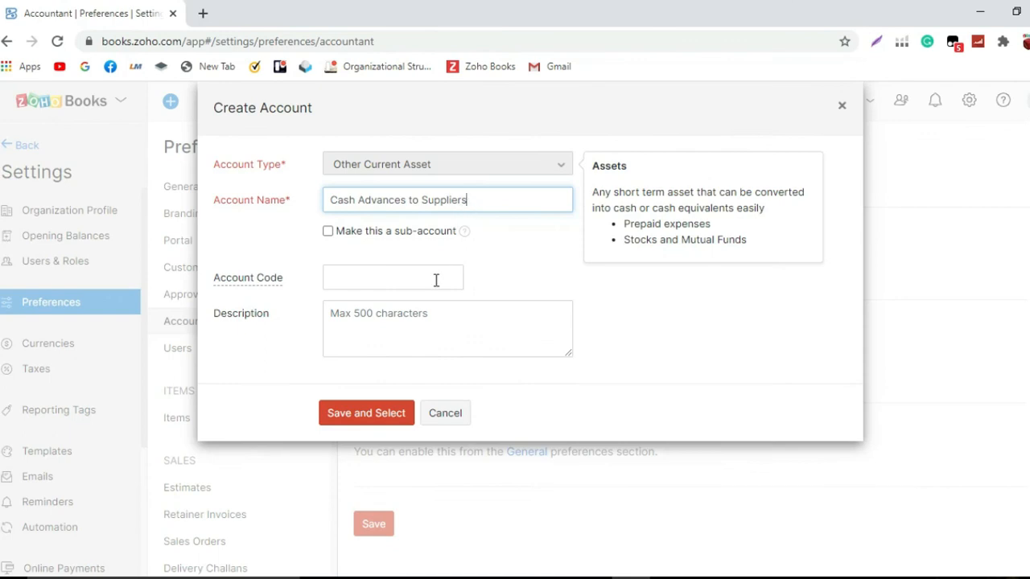
left_click(393, 408)
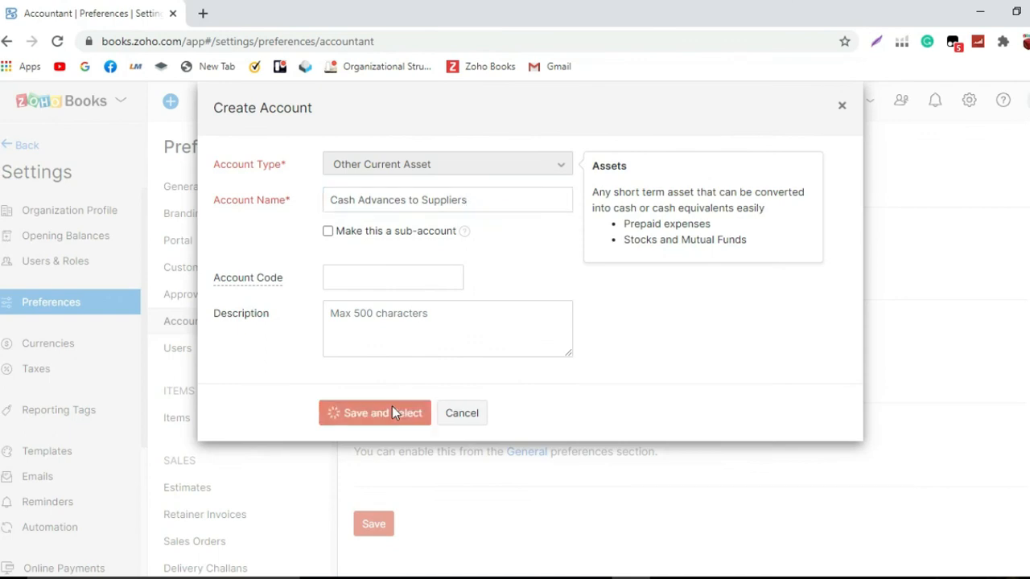